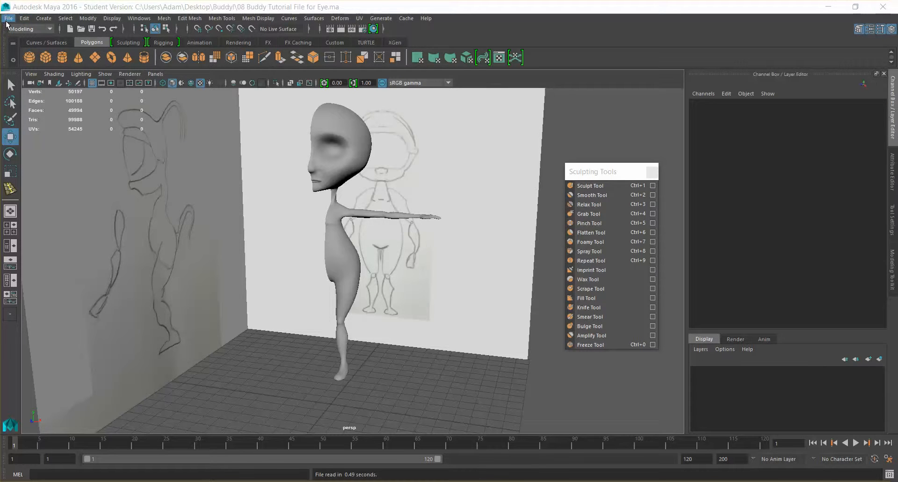
- Import the EYE.ma file from the Buddy folder into the scene
{"action": "left_click", "coordinate": [8, 18]}
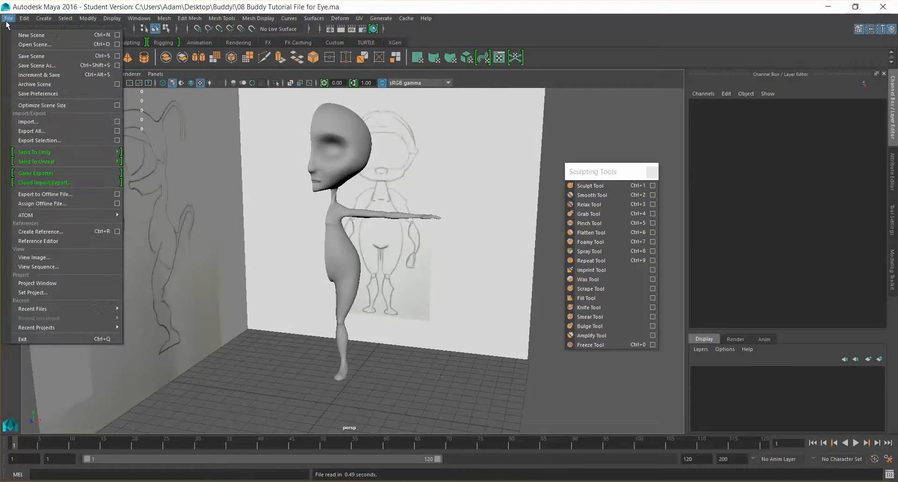
{"action": "left_click", "coordinate": [69, 123]}
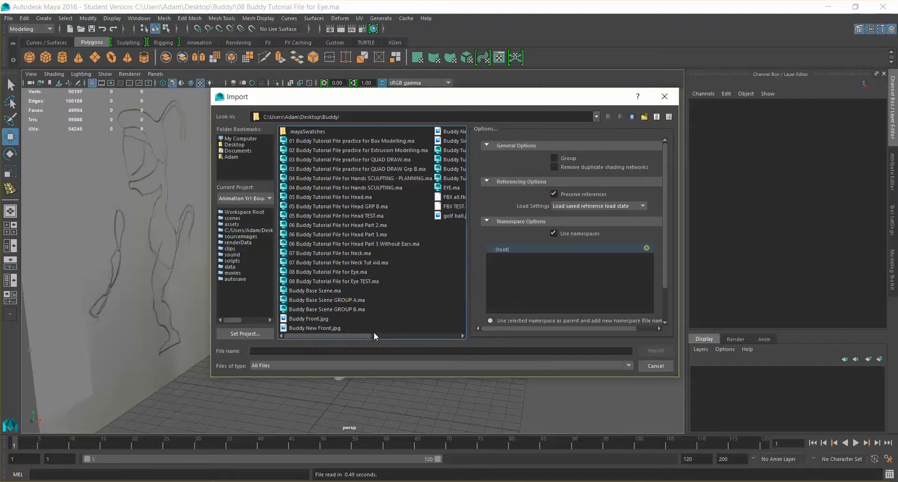
{"action": "left_click", "coordinate": [392, 335]}
{"action": "left_click", "coordinate": [299, 188]}
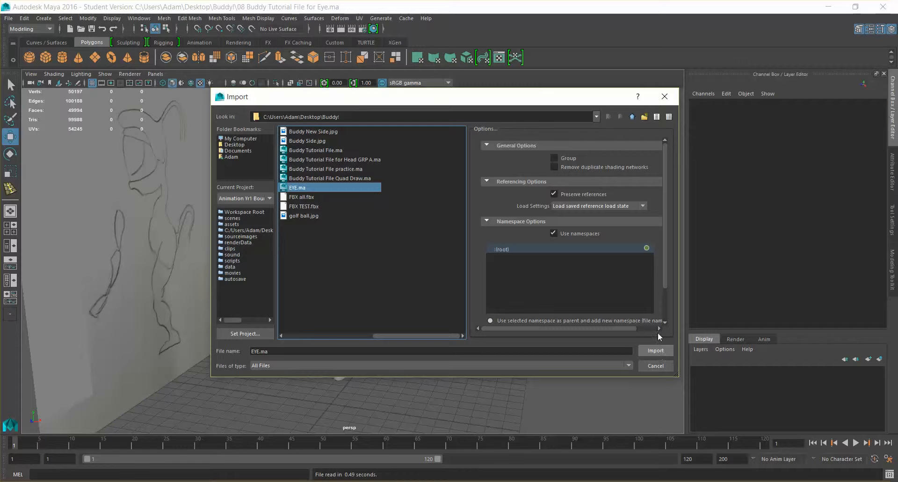
{"action": "left_click", "coordinate": [662, 350]}
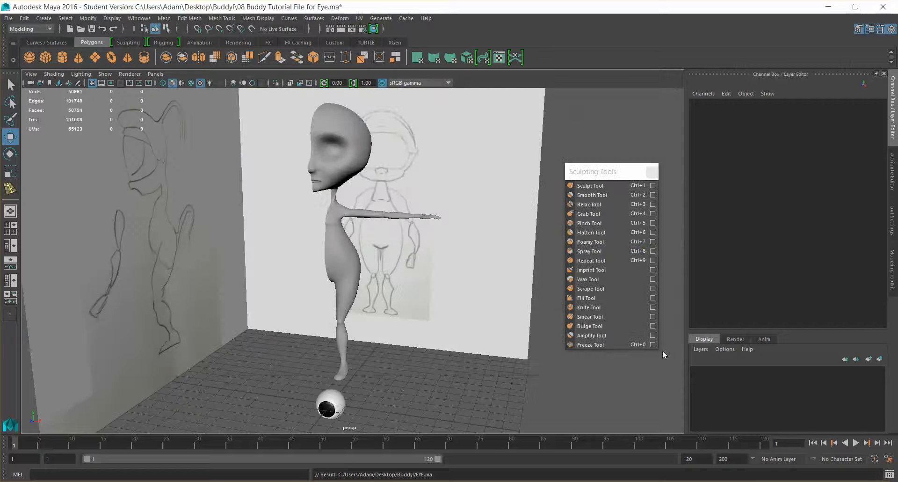
- Move the imported eyeball up from the floor to the head's eye socket, at about X 1.078, Y 16.823, Z 2.138
{"action": "left_click_drag", "start_coordinate": [383, 345], "coordinate": [373, 347], "text": "alt"}
{"action": "middle_click_drag", "start_coordinate": [338, 397], "coordinate": [347, 346], "text": "alt"}
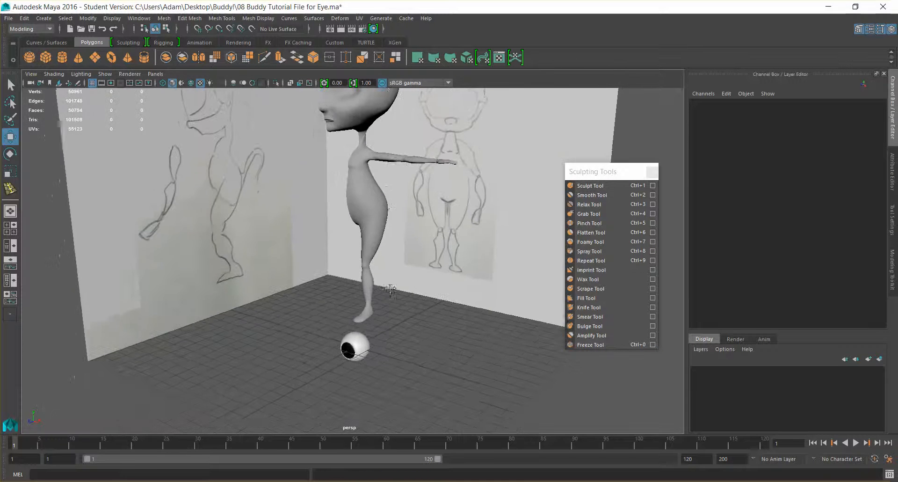
{"action": "left_click", "coordinate": [364, 355]}
{"action": "left_click_drag", "start_coordinate": [356, 302], "coordinate": [355, 71]}
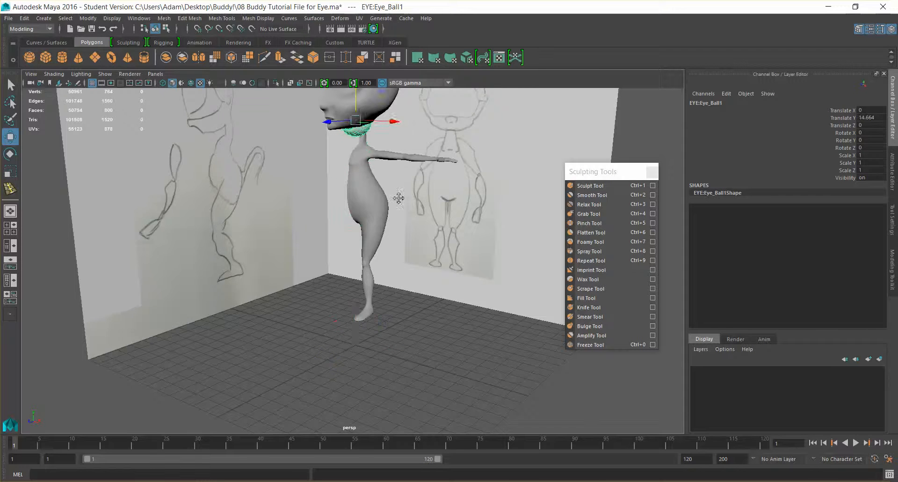
{"action": "middle_click_drag", "start_coordinate": [399, 198], "coordinate": [381, 324], "text": "alt"}
{"action": "left_click_drag", "start_coordinate": [336, 201], "coordinate": [336, 162]}
{"action": "left_click_drag", "start_coordinate": [307, 220], "coordinate": [280, 227]}
{"action": "left_click_drag", "start_coordinate": [350, 226], "coordinate": [414, 222]}
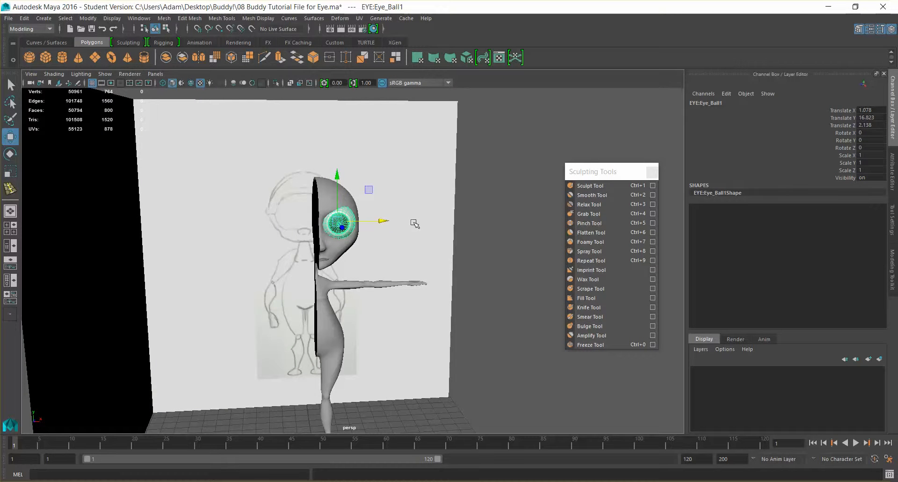
- Scale the eyeball down uniformly to about 0.681 to suit the eye socket
{"action": "key", "text": "r"}
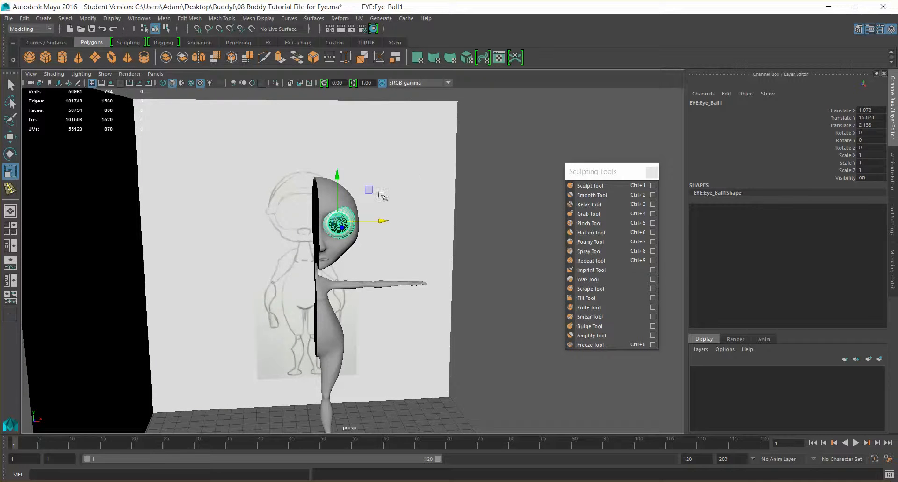
{"action": "scroll", "coordinate": [374, 196], "scroll_direction": "up", "scroll_amount": 8}
{"action": "middle_click_drag", "start_coordinate": [431, 230], "coordinate": [487, 273], "text": "alt"}
{"action": "left_click_drag", "start_coordinate": [487, 272], "coordinate": [349, 142], "text": "alt"}
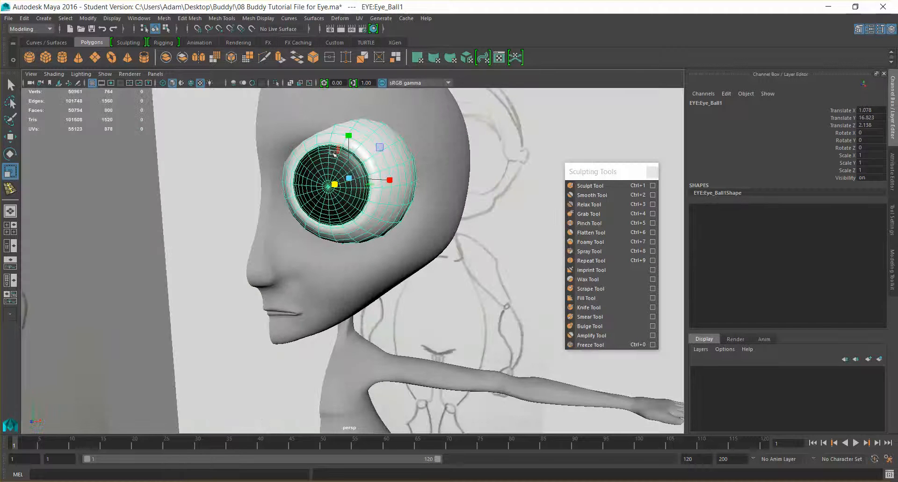
{"action": "left_click_drag", "start_coordinate": [350, 174], "coordinate": [307, 172]}
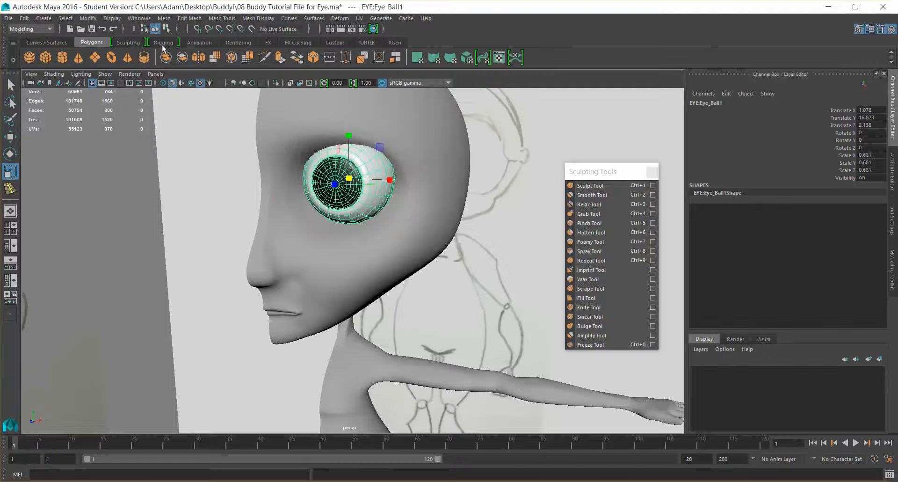
- Show wireframe on shaded in the viewport and display the character mesh without smoothing
{"action": "left_click", "coordinate": [191, 83]}
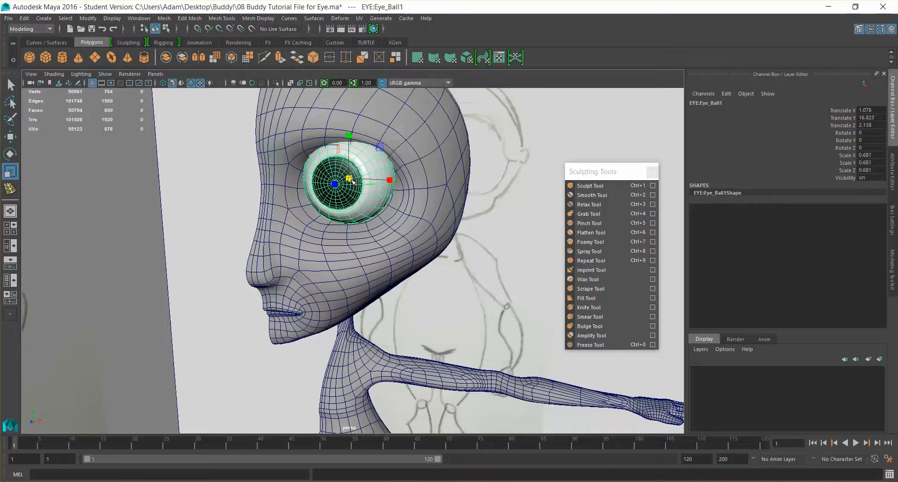
{"action": "key", "text": "1"}
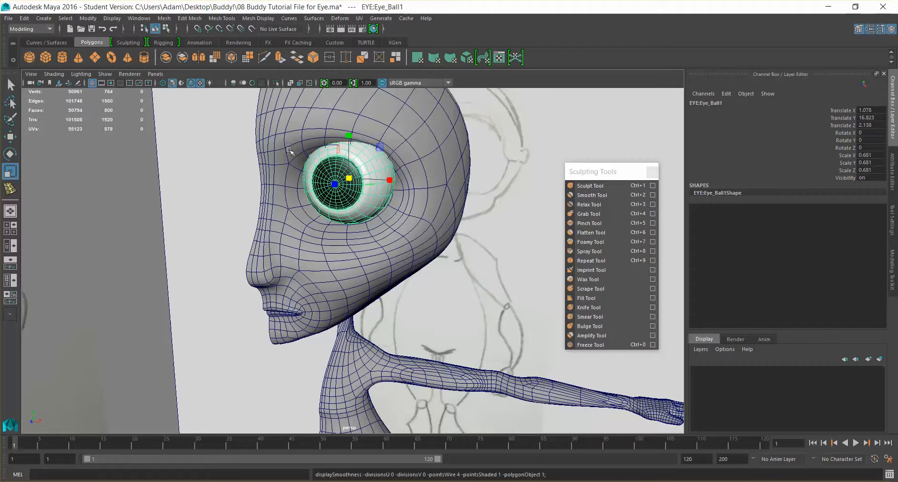
{"action": "key", "text": "q"}
{"action": "left_click", "coordinate": [418, 130]}
{"action": "key", "text": "1"}
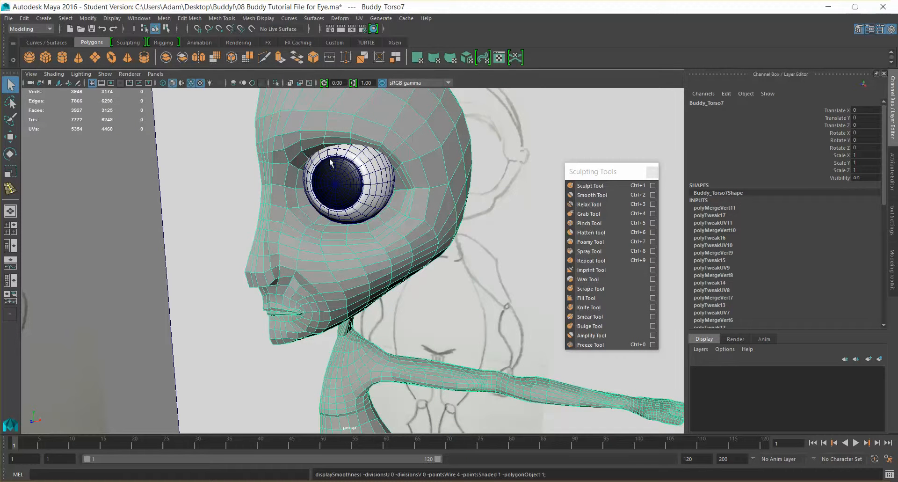
- Reposition the eyeball deeper inside the socket, at about X 0.962, Y 16.686, Z 1.924
{"action": "left_click", "coordinate": [361, 183]}
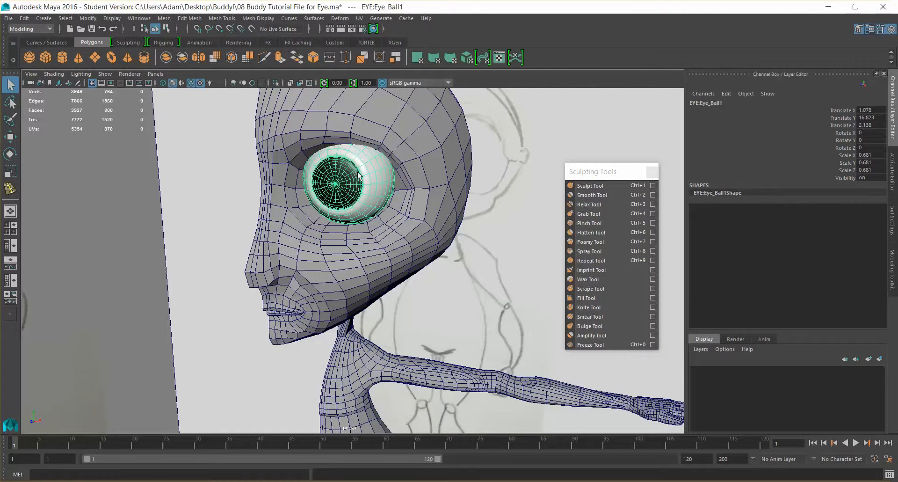
{"action": "key", "text": "e"}
{"action": "key", "text": "w"}
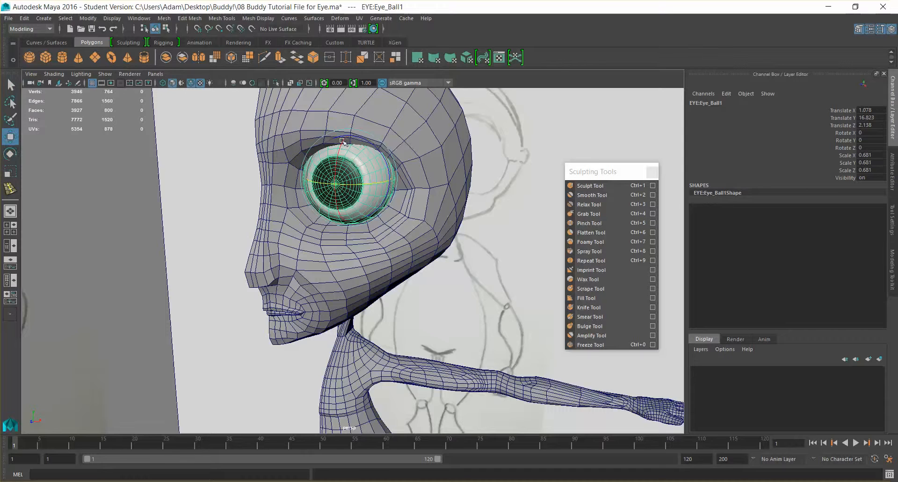
{"action": "left_click_drag", "start_coordinate": [348, 133], "coordinate": [348, 138]}
{"action": "left_click_drag", "start_coordinate": [410, 162], "coordinate": [340, 178], "text": "alt"}
{"action": "left_click_drag", "start_coordinate": [272, 194], "coordinate": [279, 193]}
{"action": "left_click_drag", "start_coordinate": [386, 208], "coordinate": [315, 197], "text": "alt"}
{"action": "left_click_drag", "start_coordinate": [237, 172], "coordinate": [241, 173]}
{"action": "left_click_drag", "start_coordinate": [346, 210], "coordinate": [426, 171], "text": "alt"}
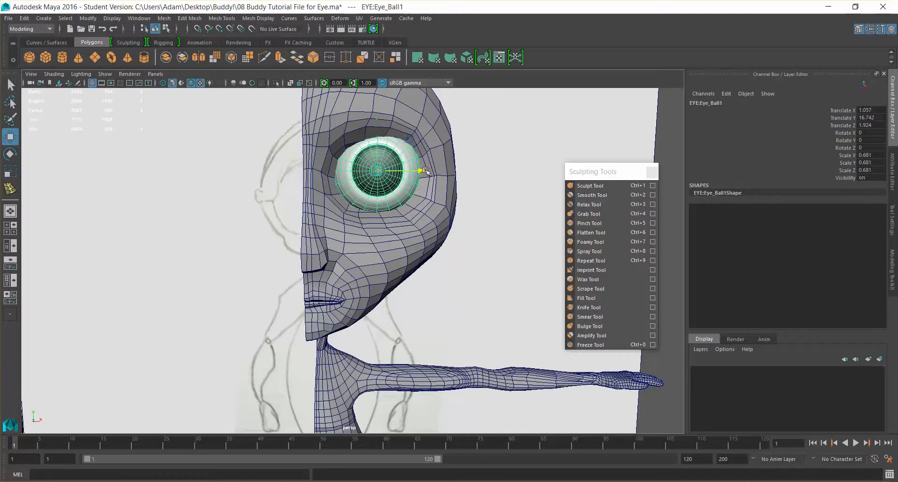
{"action": "left_click_drag", "start_coordinate": [378, 124], "coordinate": [378, 127]}
{"action": "left_click_drag", "start_coordinate": [424, 172], "coordinate": [418, 174]}
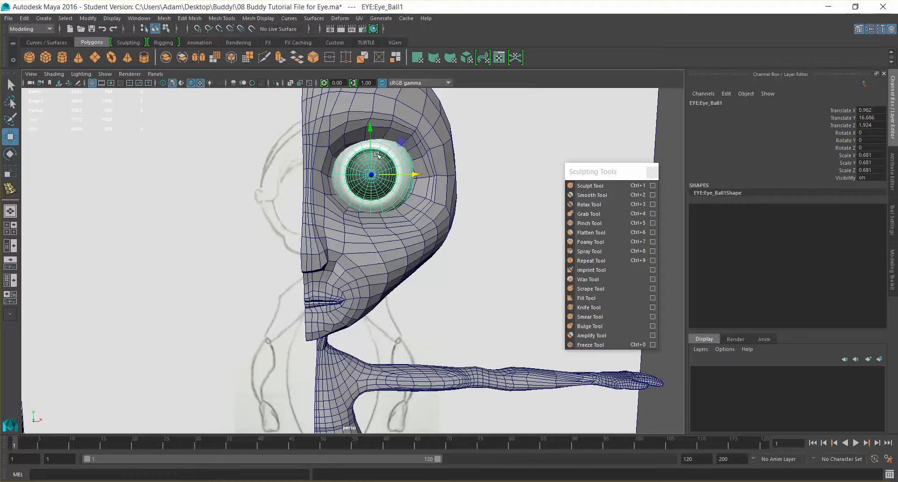
- Isolate the character mesh to examine the socket's edge loops without the eyeball, and show the whole scene again
{"action": "left_click", "coordinate": [349, 133]}
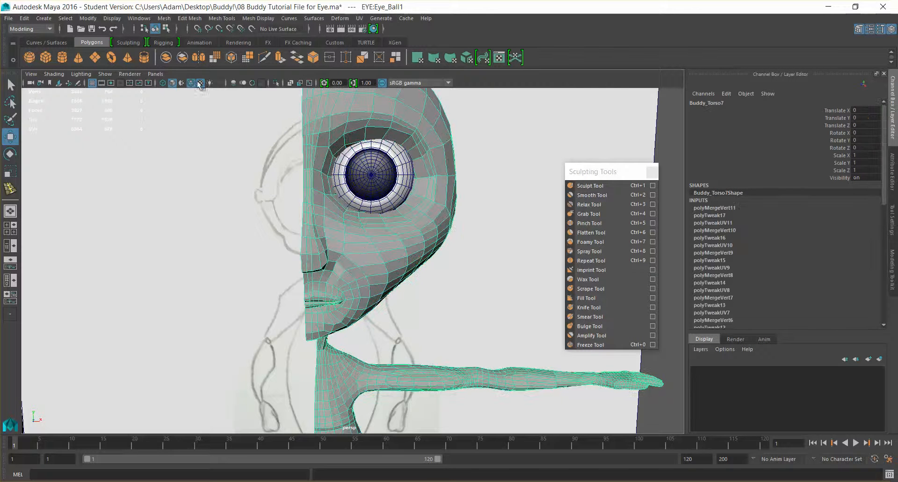
{"action": "left_click", "coordinate": [104, 73]}
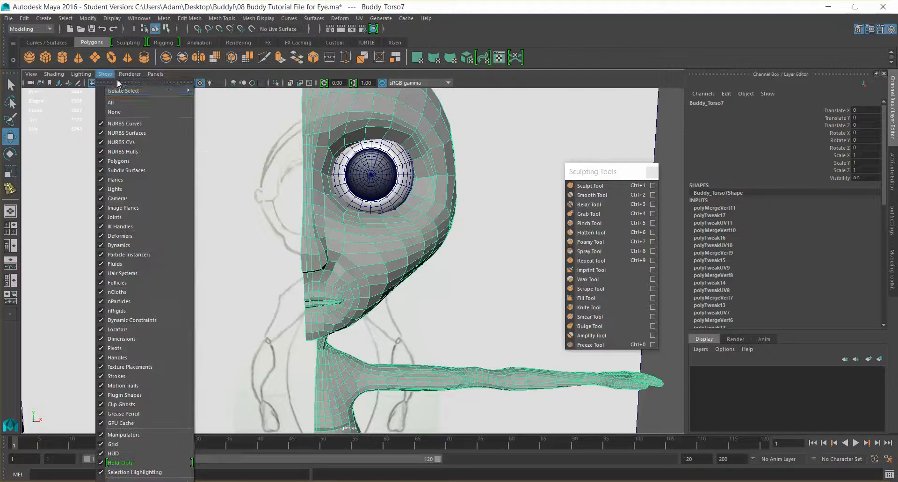
{"action": "mouse_move", "coordinate": [149, 92]}
{"action": "left_click", "coordinate": [216, 97]}
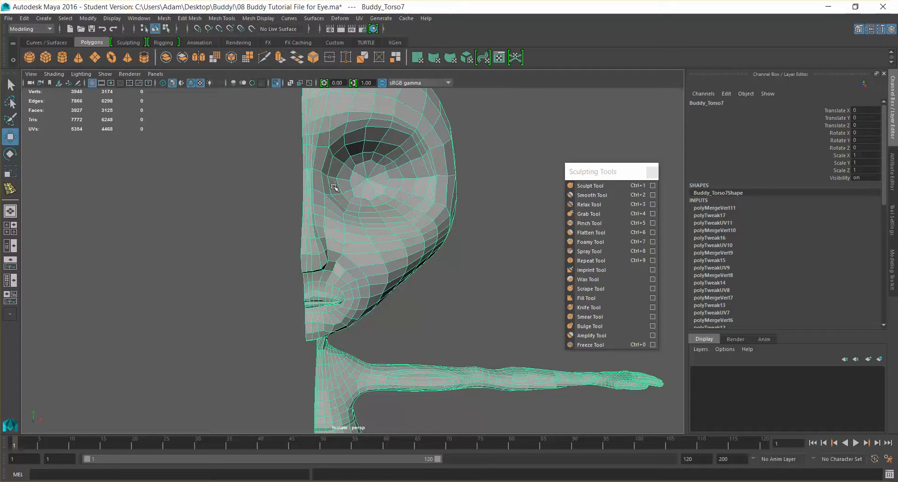
{"action": "left_click", "coordinate": [106, 76]}
{"action": "mouse_move", "coordinate": [150, 92]}
{"action": "left_click", "coordinate": [218, 96]}
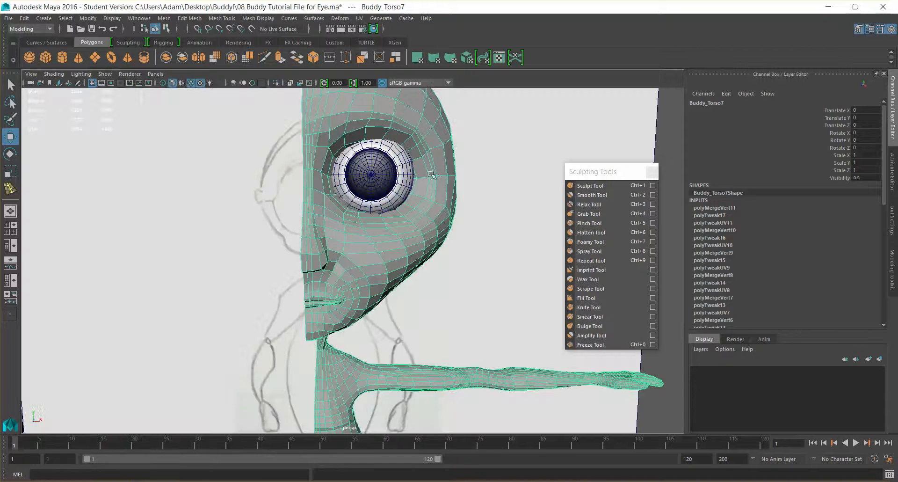
- Shift the eyeball slightly towards the nose, to about X 0.938
{"action": "left_click", "coordinate": [396, 207]}
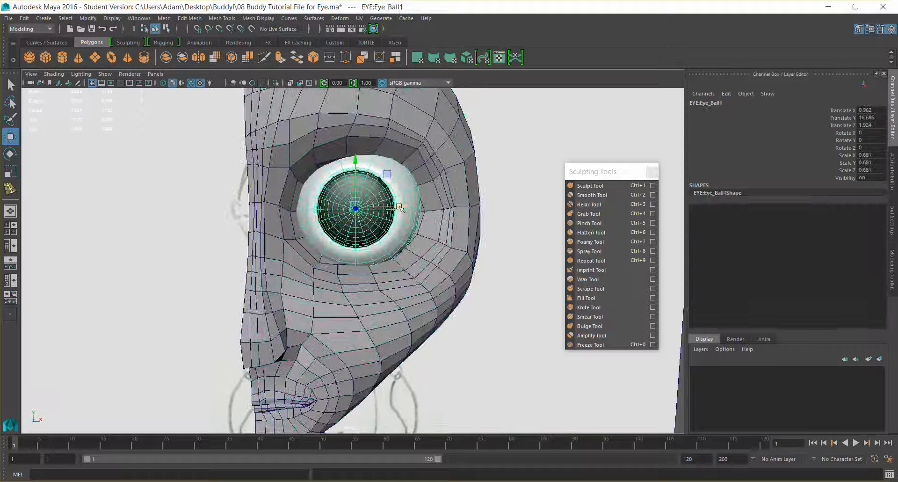
{"action": "left_click_drag", "start_coordinate": [397, 207], "coordinate": [336, 217]}
{"action": "middle_click_drag", "start_coordinate": [340, 204], "coordinate": [442, 236], "text": "alt"}
{"action": "left_click_drag", "start_coordinate": [434, 248], "coordinate": [372, 258], "text": "alt"}
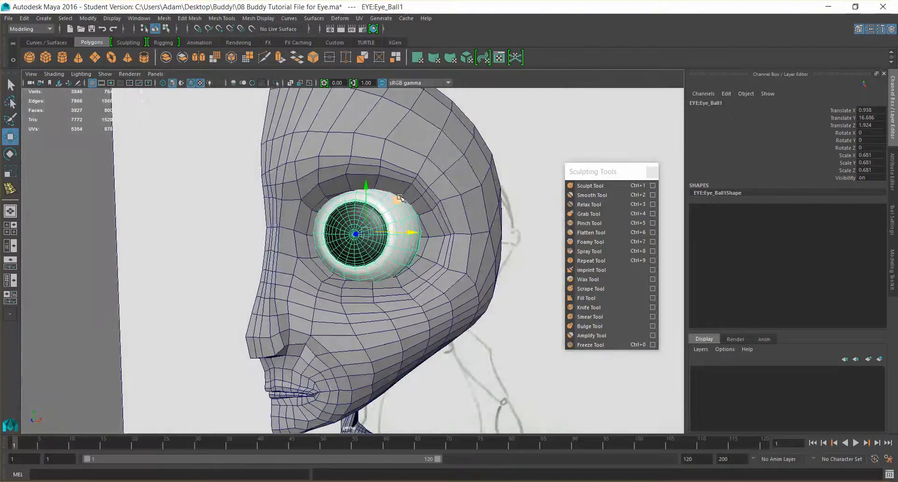
- Make the eyeball a live surface for snapping the socket's geometry onto it
{"action": "mouse_move", "coordinate": [349, 198]}
{"action": "left_mouse_down", "text": "alt"}
{"action": "mouse_move", "coordinate": [369, 199]}
{"action": "mouse_move", "coordinate": [347, 198]}
{"action": "left_mouse_up", "text": "alt"}
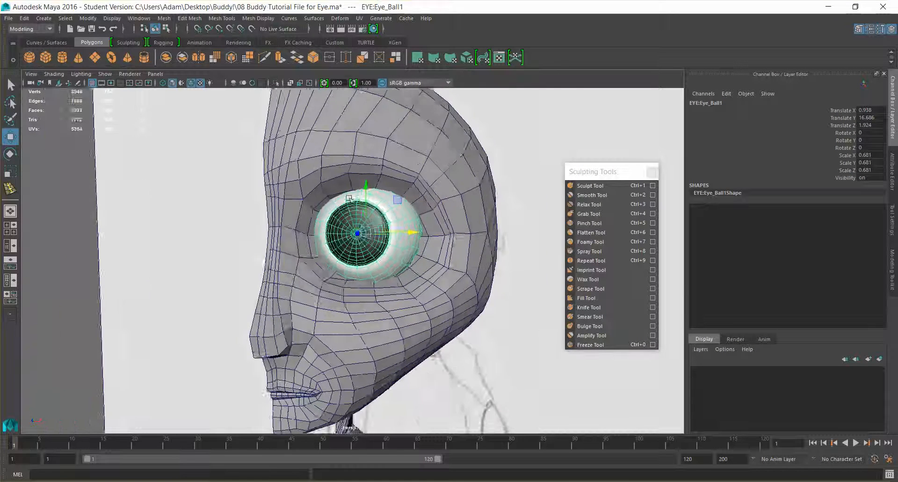
{"action": "scroll", "coordinate": [342, 201], "scroll_direction": "up", "scroll_amount": 3}
{"action": "middle_click_drag", "start_coordinate": [374, 190], "coordinate": [342, 216], "text": "alt"}
{"action": "scroll", "coordinate": [344, 217], "scroll_direction": "up", "scroll_amount": 1}
{"action": "mouse_move", "coordinate": [244, 165]}
{"action": "right_mouse_down"}
{"action": "mouse_move", "coordinate": [250, 190]}
{"action": "mouse_move", "coordinate": [248, 154]}
{"action": "mouse_move", "coordinate": [256, 162]}
{"action": "right_mouse_up"}
{"action": "left_click", "coordinate": [260, 161]}
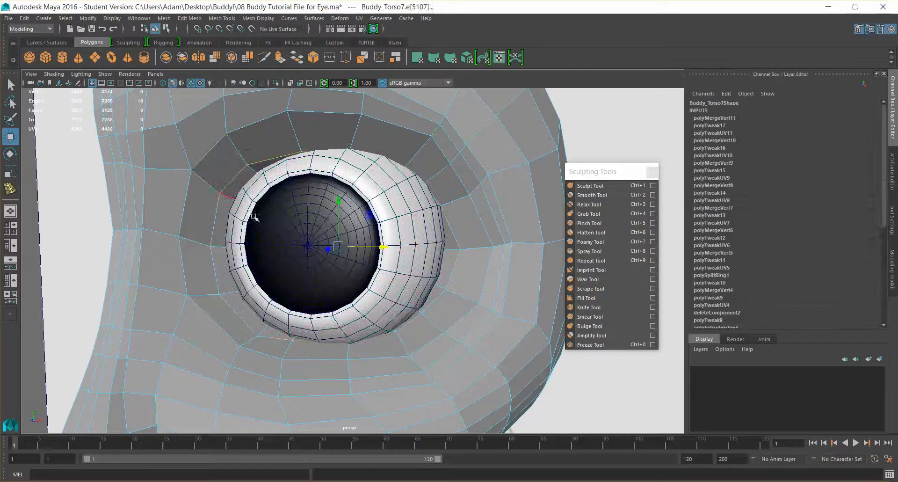
{"action": "left_click_drag", "start_coordinate": [387, 314], "coordinate": [371, 281], "text": "alt"}
{"action": "left_click", "coordinate": [386, 286]}
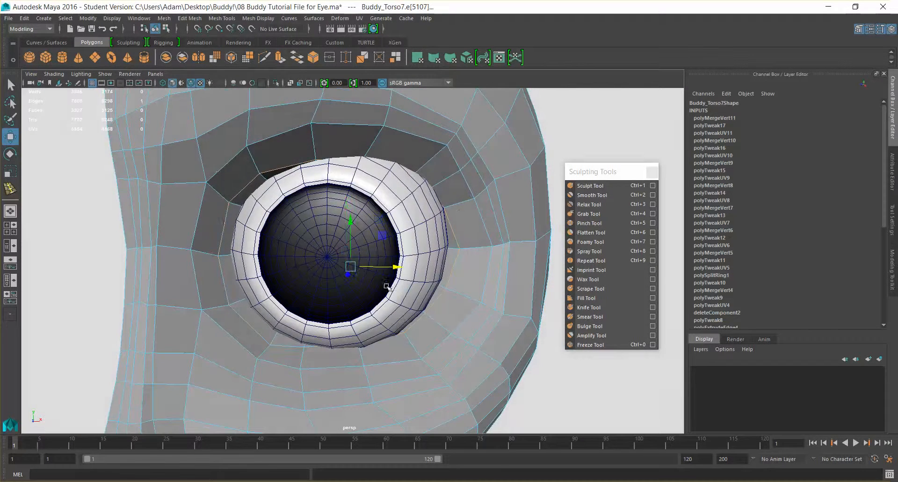
{"action": "right_click_drag", "start_coordinate": [455, 205], "coordinate": [485, 190]}
{"action": "left_click", "coordinate": [412, 218]}
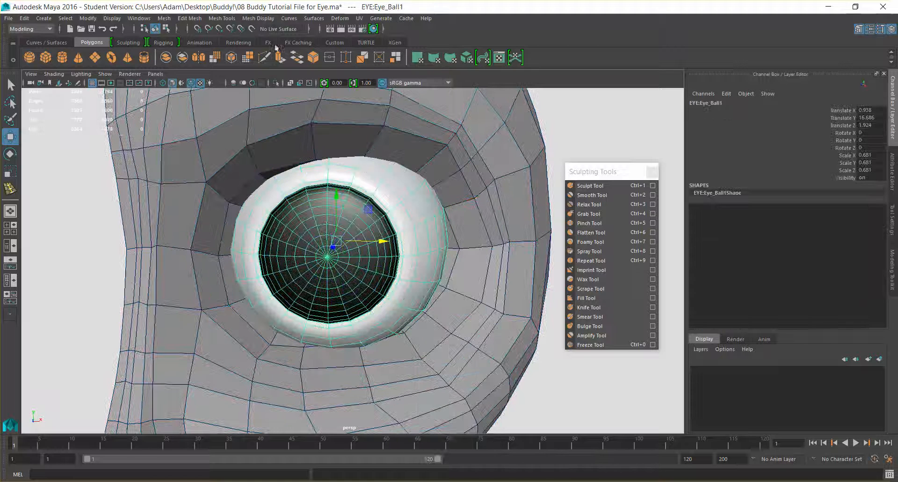
{"action": "left_click", "coordinate": [252, 29]}
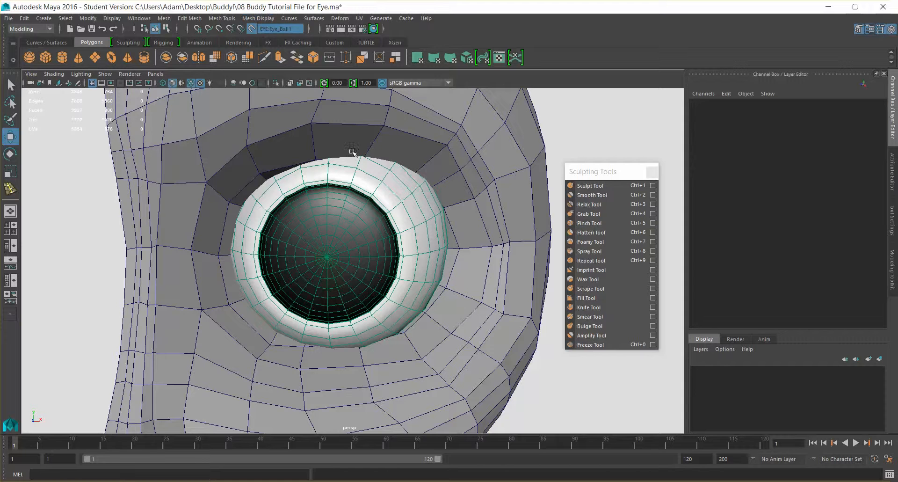
- Switch the head mesh to vertex editing and snap the upper inner socket vertex onto the live eyeball surface
{"action": "right_click_drag", "start_coordinate": [343, 140], "coordinate": [322, 140]}
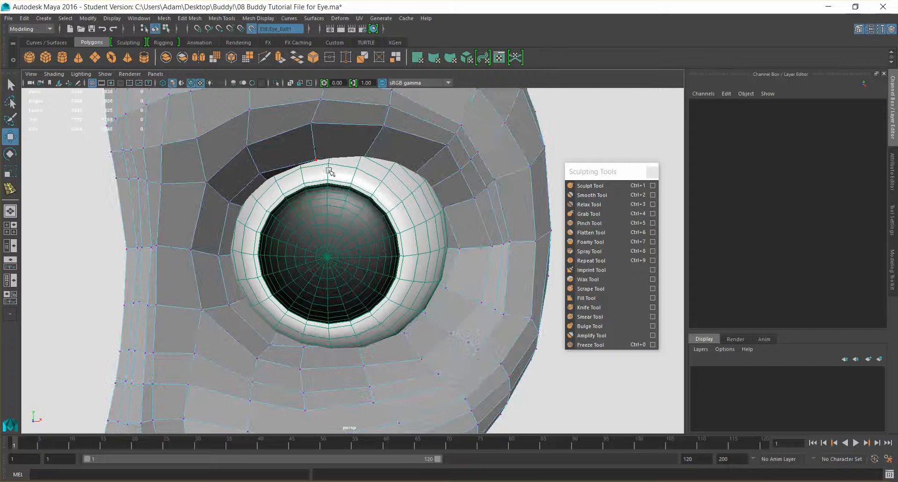
{"action": "left_click", "coordinate": [261, 173]}
{"action": "mouse_move", "coordinate": [261, 173]}
{"action": "left_mouse_down"}
{"action": "mouse_move", "coordinate": [271, 181]}
{"action": "mouse_move", "coordinate": [264, 177]}
{"action": "left_mouse_up"}
{"action": "left_click_drag", "start_coordinate": [339, 193], "coordinate": [296, 211], "text": "alt"}
- Move the socket vertices on the nose side onto the eyeball and space them along its inner edge
{"action": "left_click", "coordinate": [214, 199]}
{"action": "left_click", "coordinate": [230, 262]}
{"action": "left_click_drag", "start_coordinate": [248, 261], "coordinate": [262, 259]}
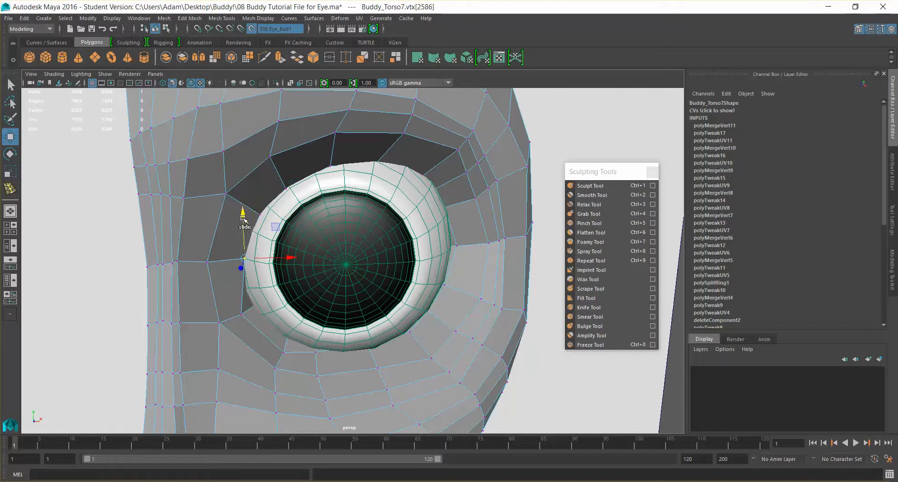
{"action": "left_click", "coordinate": [258, 218]}
{"action": "left_click_drag", "start_coordinate": [258, 218], "coordinate": [252, 231]}
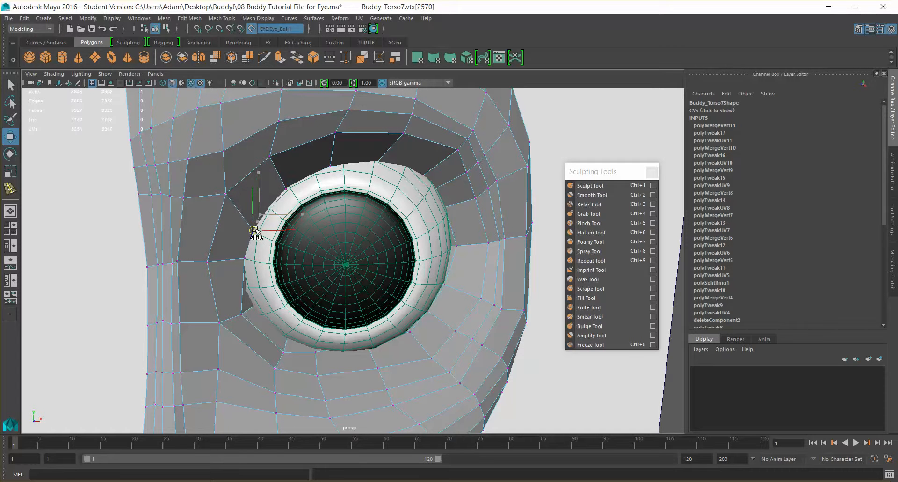
{"action": "left_click", "coordinate": [241, 314]}
{"action": "left_click_drag", "start_coordinate": [246, 313], "coordinate": [245, 293]}
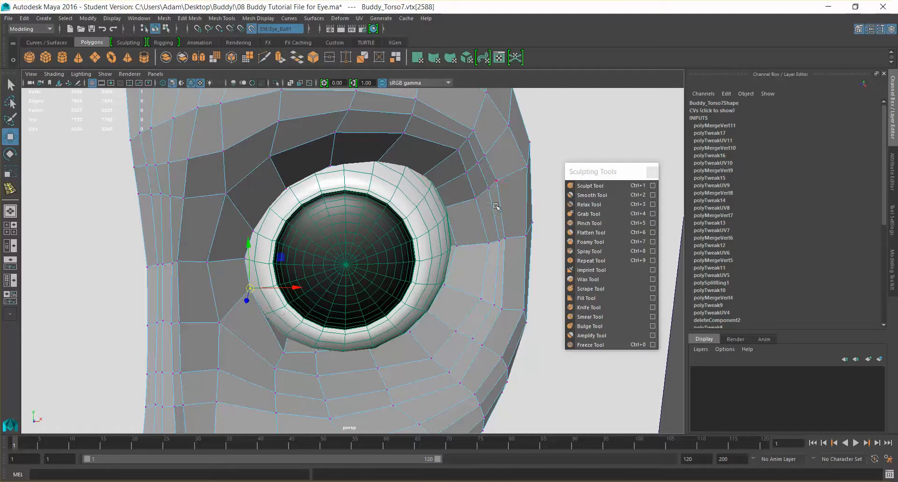
- Snap the socket's outer corner vertex onto the outer edge of the eyeball
{"action": "left_click", "coordinate": [468, 250]}
{"action": "left_click_drag", "start_coordinate": [468, 250], "coordinate": [409, 276], "text": "alt"}
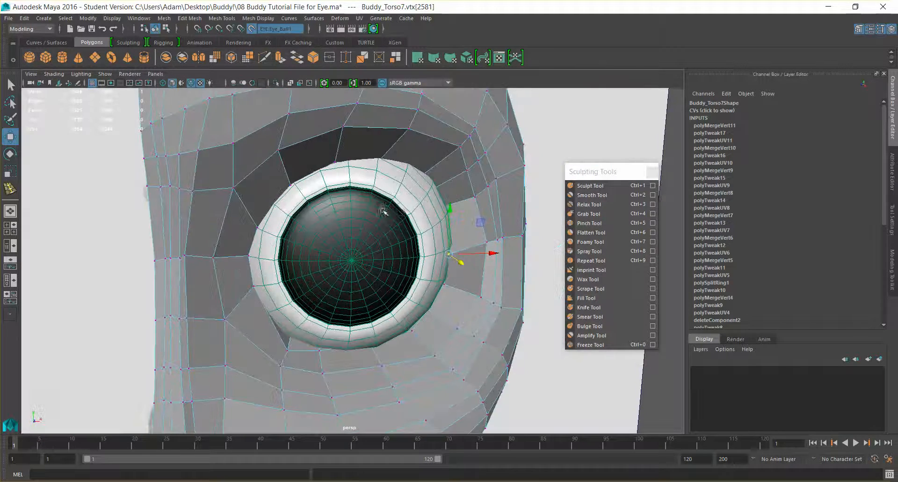
{"action": "left_click_drag", "start_coordinate": [372, 183], "coordinate": [345, 202], "text": "alt"}
{"action": "left_click_drag", "start_coordinate": [336, 262], "coordinate": [380, 285]}
- Adjust the vertices above and below the outer eye corner so they follow the eyeball's surface
{"action": "left_click", "coordinate": [442, 220]}
{"action": "left_click_drag", "start_coordinate": [438, 186], "coordinate": [442, 198]}
{"action": "left_click", "coordinate": [439, 265]}
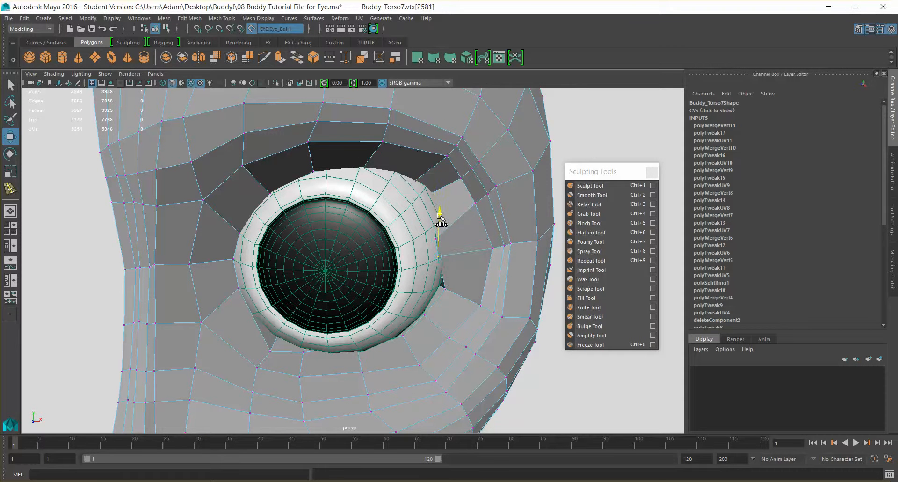
{"action": "left_click_drag", "start_coordinate": [474, 235], "coordinate": [481, 214], "text": "alt"}
{"action": "left_click", "coordinate": [447, 284]}
{"action": "left_click_drag", "start_coordinate": [448, 249], "coordinate": [406, 249]}
{"action": "left_click_drag", "start_coordinate": [367, 273], "coordinate": [293, 276]}
- Arrange the lower socket vertices around the underside of the eyeball
{"action": "left_click_drag", "start_coordinate": [332, 220], "coordinate": [430, 324]}
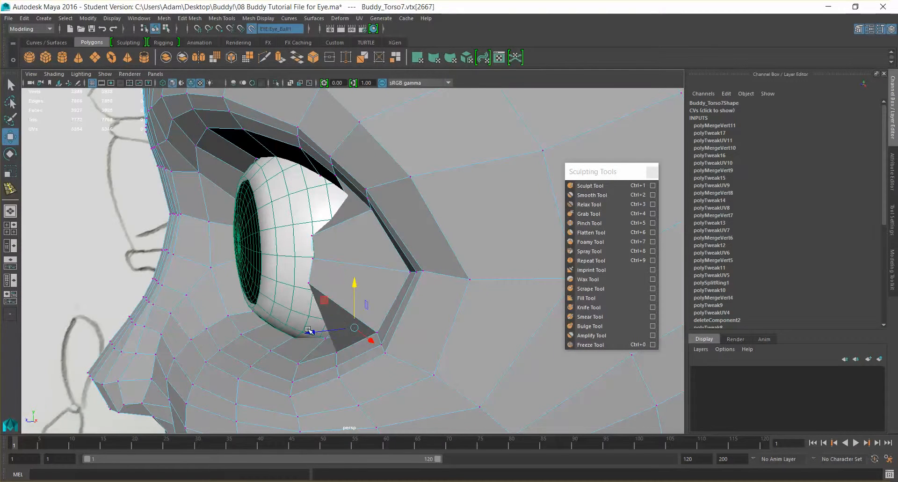
{"action": "left_click_drag", "start_coordinate": [307, 330], "coordinate": [248, 316]}
{"action": "left_click_drag", "start_coordinate": [348, 308], "coordinate": [322, 314], "text": "alt"}
{"action": "left_click", "coordinate": [396, 311]}
{"action": "left_click", "coordinate": [349, 336]}
{"action": "left_click", "coordinate": [279, 327]}
- Adjust the upper outer socket vertices along the top of the eyeball to shape the upper eyelid edge
{"action": "mouse_move", "coordinate": [390, 161]}
{"action": "left_mouse_down", "text": "alt"}
{"action": "mouse_move", "coordinate": [363, 164]}
{"action": "mouse_move", "coordinate": [384, 169]}
{"action": "left_mouse_up", "text": "alt"}
{"action": "left_click", "coordinate": [402, 183]}
{"action": "left_click", "coordinate": [361, 191]}
{"action": "left_click", "coordinate": [398, 186]}
{"action": "left_click_drag", "start_coordinate": [399, 187], "coordinate": [347, 175]}
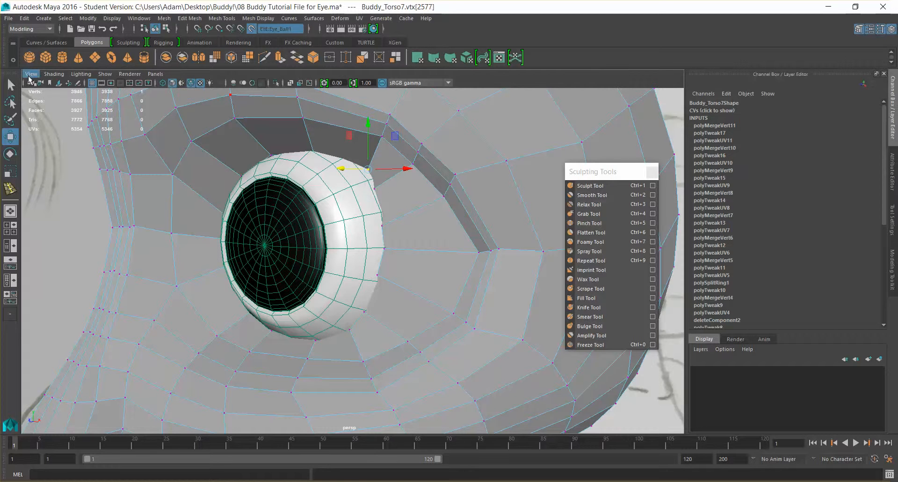
- Turn on X-Ray shading and slide the upper socket vertices along the top of the eyeball's surface
{"action": "left_click", "coordinate": [52, 74]}
{"action": "left_click", "coordinate": [73, 177]}
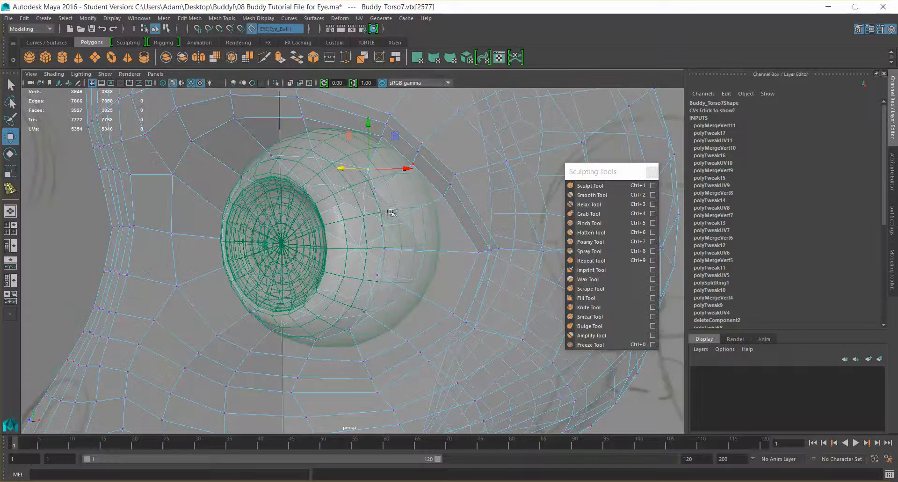
{"action": "left_click_drag", "start_coordinate": [369, 175], "coordinate": [360, 200], "text": "alt"}
{"action": "left_click_drag", "start_coordinate": [321, 176], "coordinate": [253, 191]}
{"action": "left_click", "coordinate": [311, 161]}
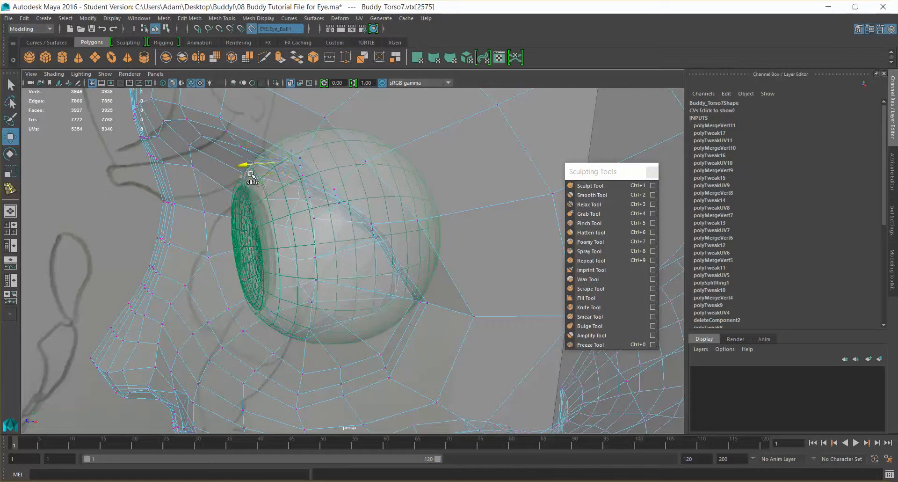
{"action": "left_click_drag", "start_coordinate": [241, 182], "coordinate": [293, 149], "text": "alt"}
{"action": "left_click", "coordinate": [277, 158]}
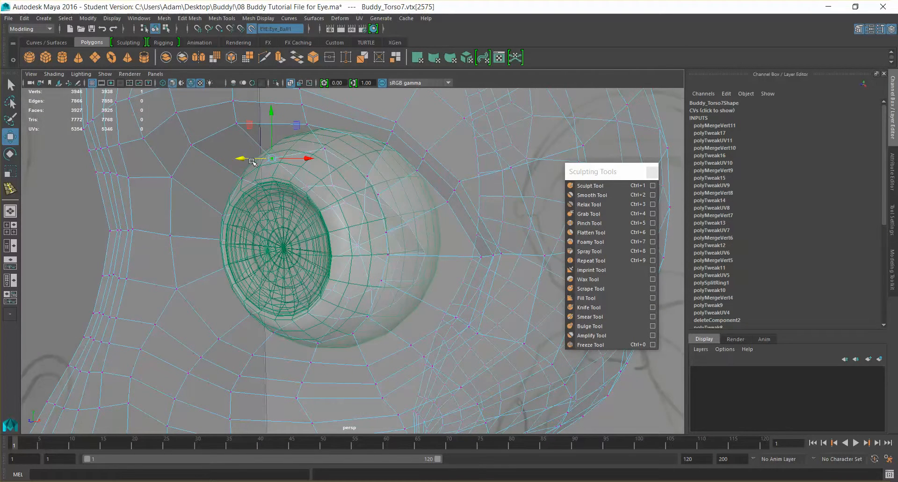
{"action": "left_click_drag", "start_coordinate": [242, 159], "coordinate": [144, 100]}
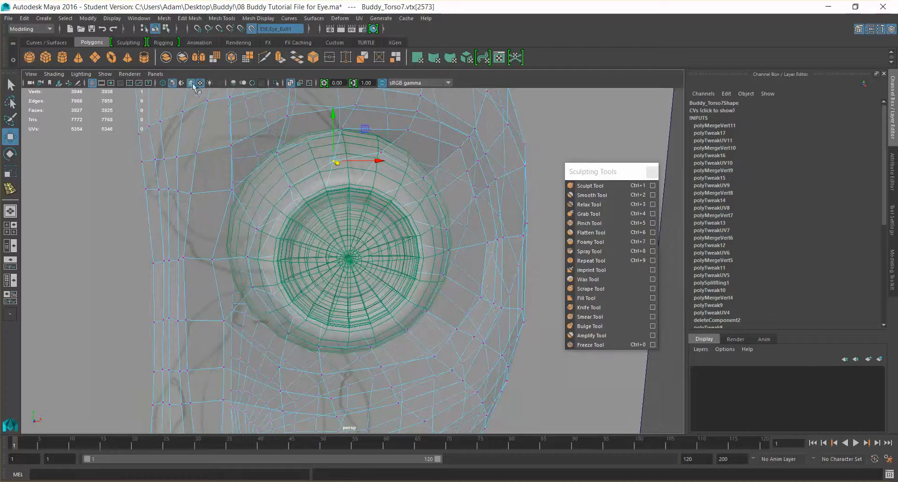
- Turn off X-Ray shading and slide the upper outer socket vertex along the eyeball's surface
{"action": "left_click", "coordinate": [54, 74]}
{"action": "left_click", "coordinate": [68, 174]}
{"action": "left_click_drag", "start_coordinate": [424, 223], "coordinate": [280, 166], "text": "alt"}
{"action": "left_click", "coordinate": [332, 179]}
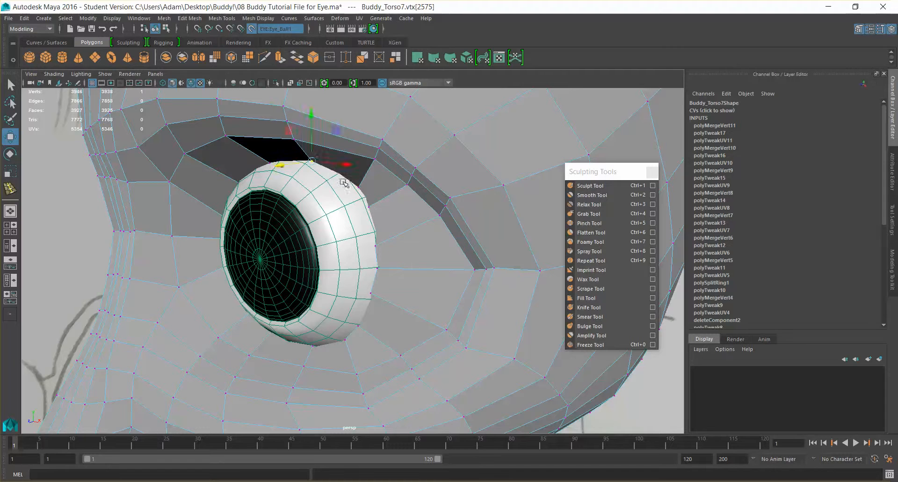
{"action": "left_click", "coordinate": [348, 192]}
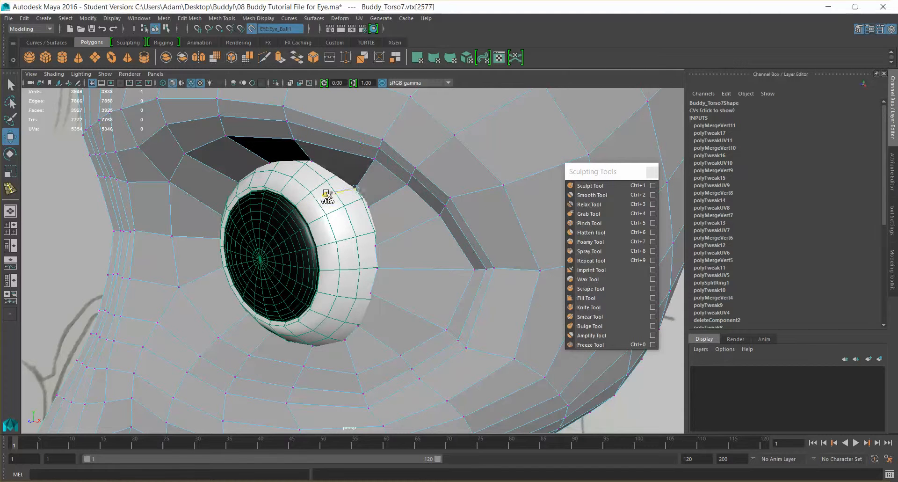
{"action": "left_click_drag", "start_coordinate": [371, 196], "coordinate": [317, 246], "text": "alt"}
- Slide the vertices directly above and below the outer eye corner back along the eyeball's surface
{"action": "left_click_drag", "start_coordinate": [265, 237], "coordinate": [314, 233]}
{"action": "key", "text": "ctrl+z"}
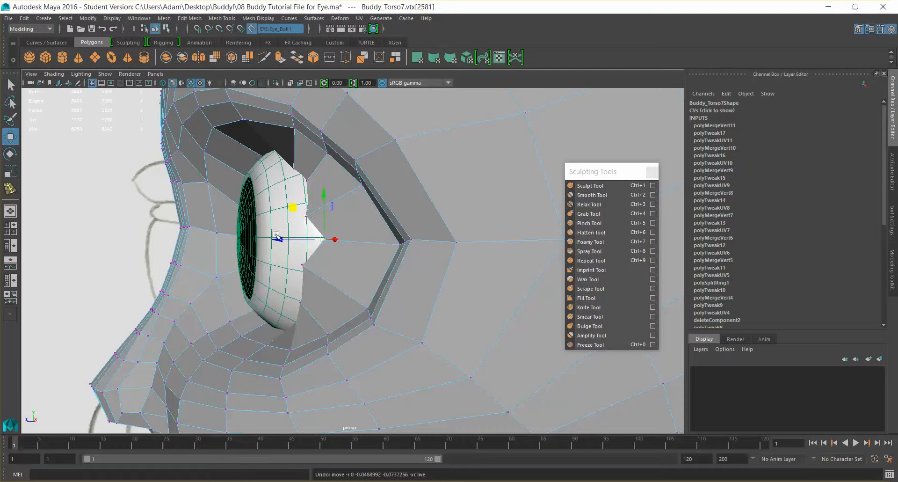
{"action": "left_click", "coordinate": [307, 214]}
{"action": "left_click_drag", "start_coordinate": [266, 216], "coordinate": [273, 218]}
{"action": "left_click", "coordinate": [300, 268]}
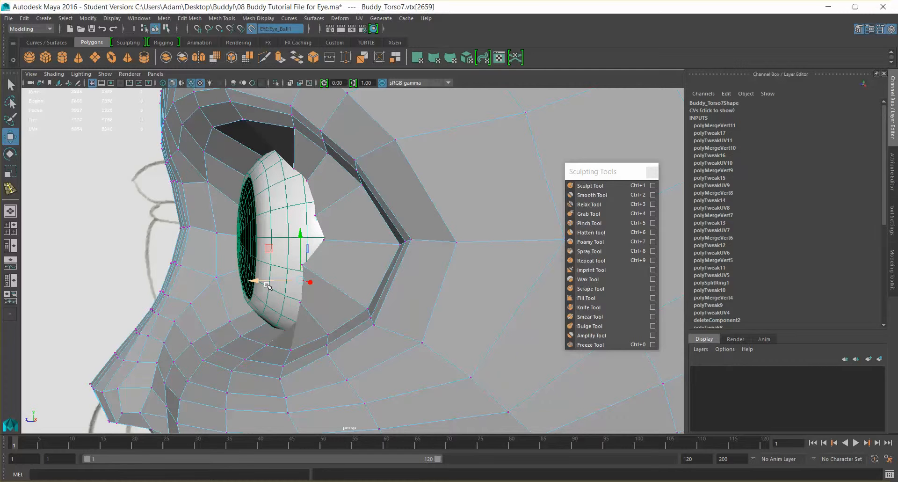
{"action": "left_click", "coordinate": [300, 264]}
{"action": "left_click_drag", "start_coordinate": [257, 265], "coordinate": [276, 265]}
{"action": "left_click", "coordinate": [302, 261]}
{"action": "left_click", "coordinate": [318, 266]}
{"action": "left_click_drag", "start_coordinate": [273, 265], "coordinate": [275, 265], "text": "ctrl+shift"}
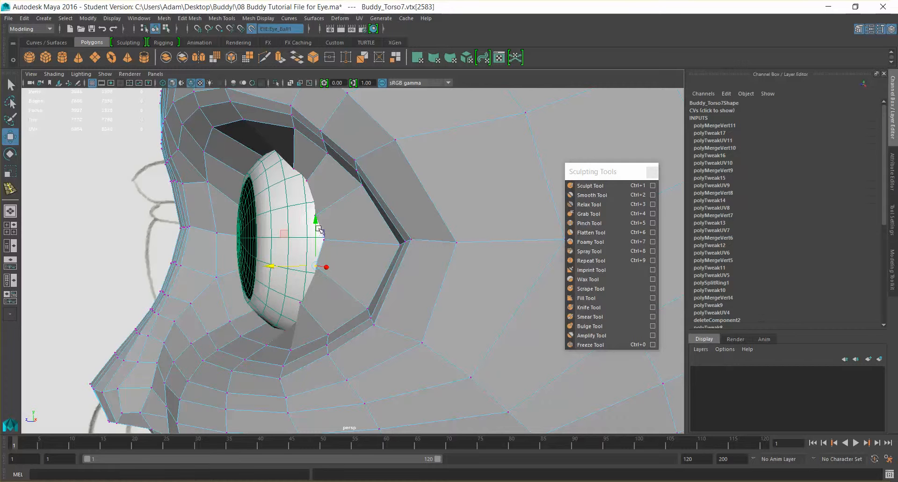
- Adjust the lower outer socket vertices to follow the underside of the eyeball
{"action": "left_click", "coordinate": [300, 302]}
{"action": "left_click_drag", "start_coordinate": [308, 305], "coordinate": [357, 335], "text": "alt"}
{"action": "left_click", "coordinate": [307, 335]}
{"action": "left_click", "coordinate": [306, 333]}
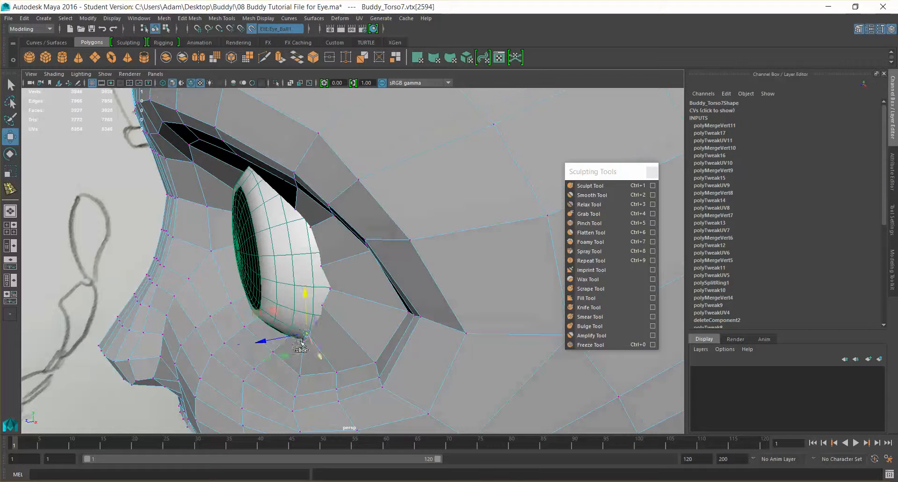
{"action": "mouse_move", "coordinate": [267, 335]}
{"action": "left_mouse_down", "text": "ctrl+shift"}
{"action": "mouse_move", "coordinate": [290, 334]}
{"action": "mouse_move", "coordinate": [263, 343]}
{"action": "left_mouse_up", "text": "ctrl+shift"}
- Shift the socket vertices level with the eye corners slightly back in depth as a group
{"action": "left_click_drag", "start_coordinate": [357, 292], "coordinate": [309, 281], "text": "alt"}
{"action": "left_click_drag", "start_coordinate": [243, 239], "coordinate": [249, 243], "text": "ctrl+shift"}
{"action": "left_click_drag", "start_coordinate": [281, 198], "coordinate": [397, 176], "text": "alt"}
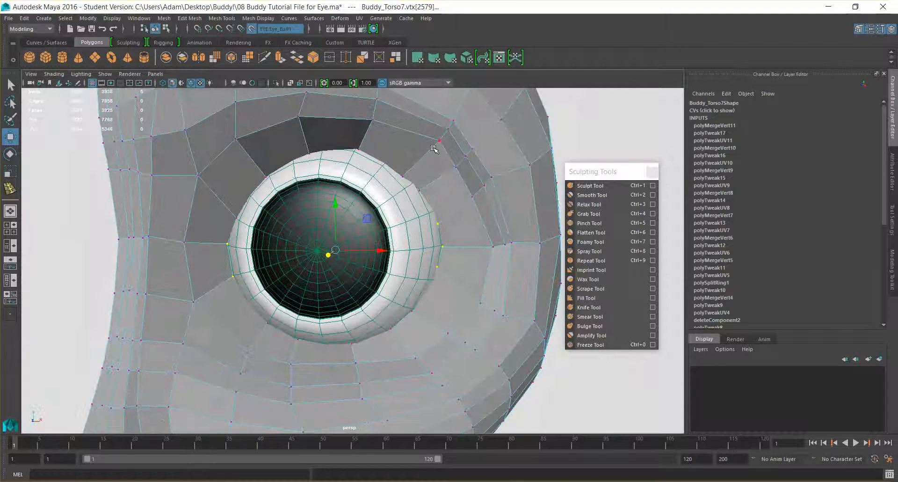
{"action": "scroll", "coordinate": [428, 134], "scroll_direction": "down", "scroll_amount": 4}
{"action": "mouse_move", "coordinate": [470, 213]}
{"action": "left_mouse_down", "text": "alt"}
{"action": "mouse_move", "coordinate": [421, 190]}
{"action": "mouse_move", "coordinate": [467, 216]}
{"action": "left_mouse_up", "text": "alt"}
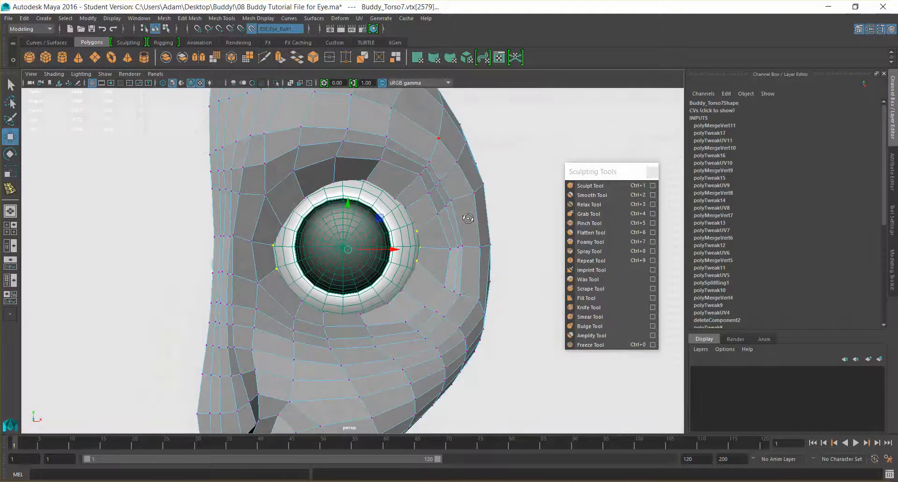
{"action": "left_click_drag", "start_coordinate": [397, 227], "coordinate": [414, 220], "text": "alt"}
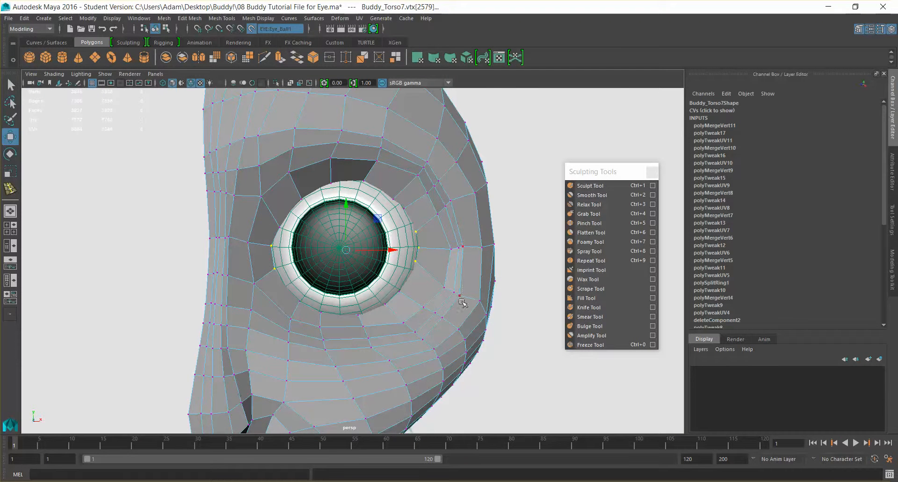
- Turn off the live surface and raise the three crease vertices just below the outer eye corner
{"action": "left_click_drag", "start_coordinate": [435, 280], "coordinate": [435, 279]}
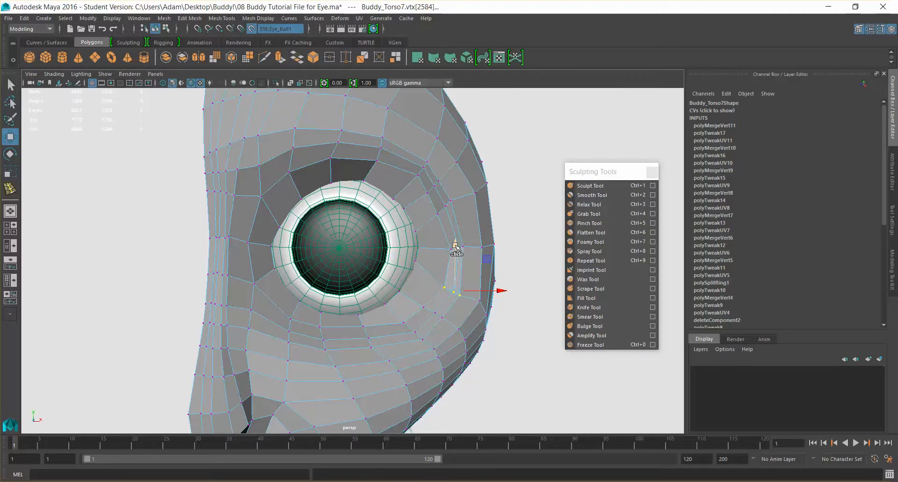
{"action": "left_click_drag", "start_coordinate": [456, 246], "coordinate": [456, 233]}
{"action": "key", "text": "ctrl+z"}
{"action": "left_click", "coordinate": [251, 29]}
{"action": "left_click_drag", "start_coordinate": [455, 245], "coordinate": [453, 227]}
{"action": "left_click_drag", "start_coordinate": [502, 282], "coordinate": [497, 281]}
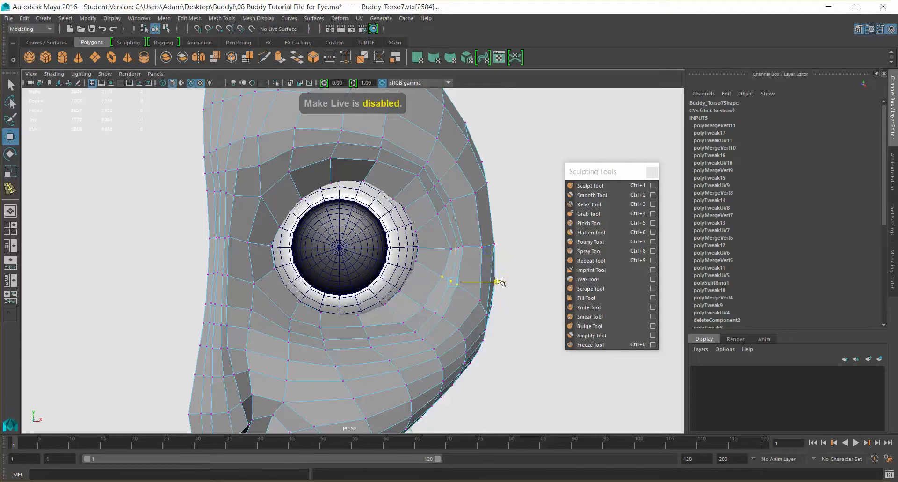
{"action": "left_click_drag", "start_coordinate": [464, 251], "coordinate": [504, 282]}
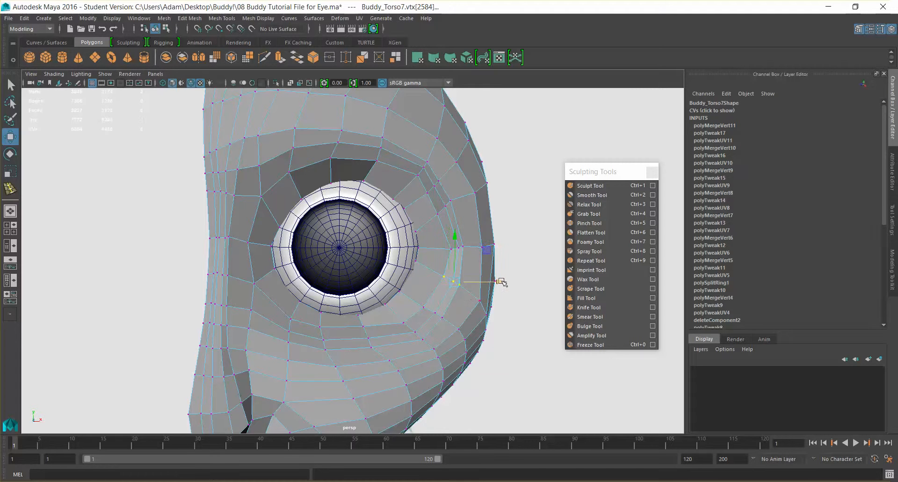
- Adjust the three crease vertices just above the outer eye corner
{"action": "left_click_drag", "start_coordinate": [439, 213], "coordinate": [439, 214]}
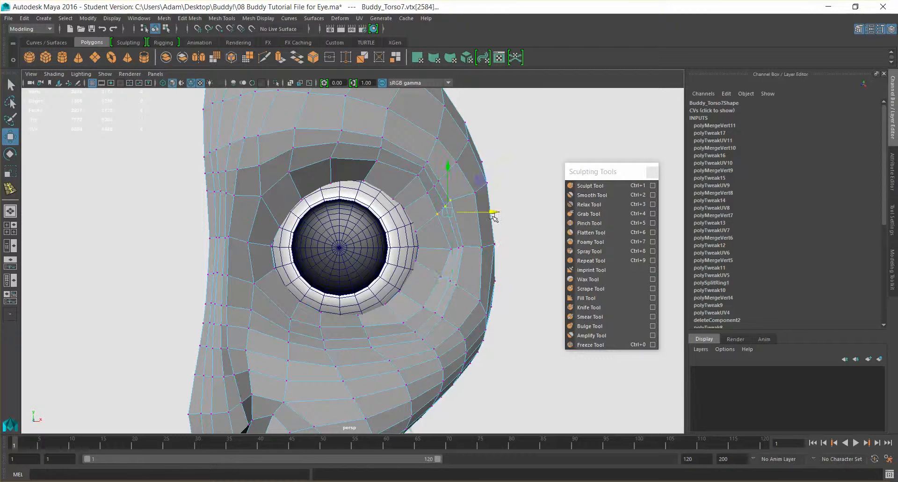
{"action": "left_click_drag", "start_coordinate": [507, 239], "coordinate": [401, 248], "text": "alt"}
{"action": "left_click", "coordinate": [349, 280]}
{"action": "left_click_drag", "start_coordinate": [350, 235], "coordinate": [351, 239]}
{"action": "left_click_drag", "start_coordinate": [451, 257], "coordinate": [587, 255], "text": "alt"}
{"action": "scroll", "coordinate": [361, 233], "scroll_direction": "up", "scroll_amount": 5}
{"action": "left_click_drag", "start_coordinate": [361, 234], "coordinate": [362, 244], "text": "alt"}
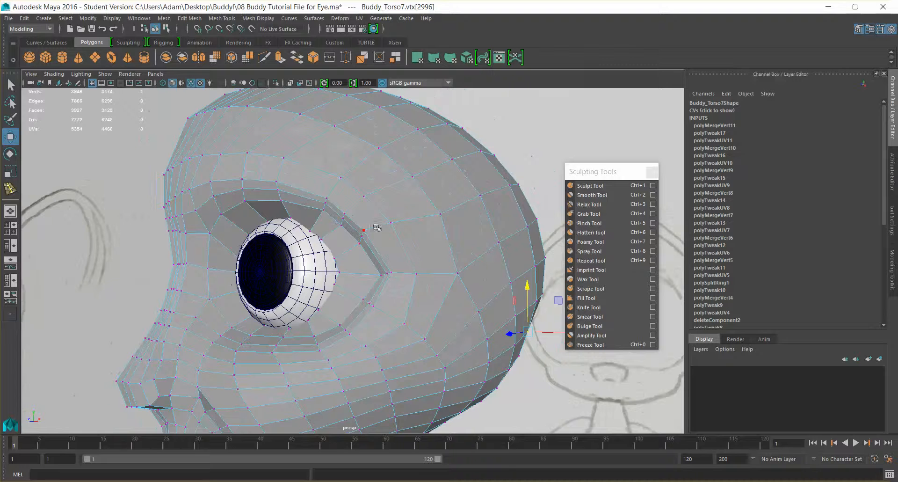
- Lower the three upper eyelid crease vertices nearest the outer eye corner
{"action": "left_click", "coordinate": [364, 229]}
{"action": "scroll", "coordinate": [372, 229], "scroll_direction": "up", "scroll_amount": 3}
{"action": "key", "text": "q"}
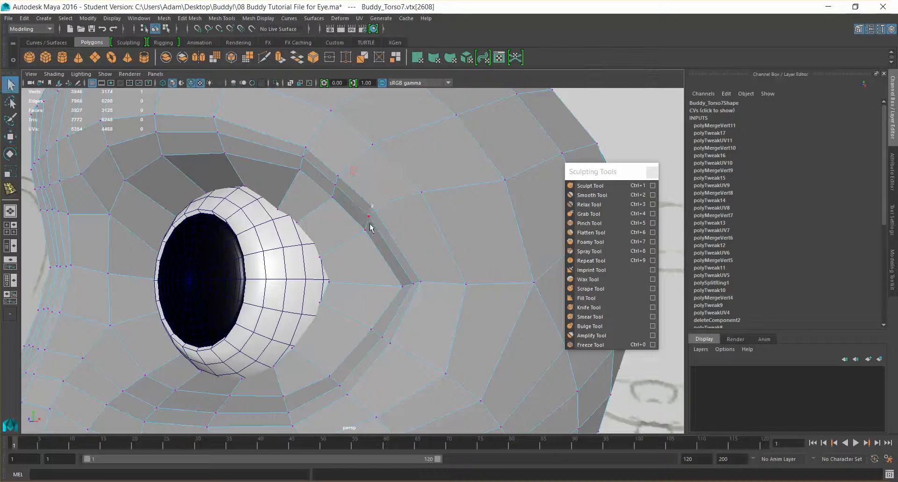
{"action": "key", "text": "w"}
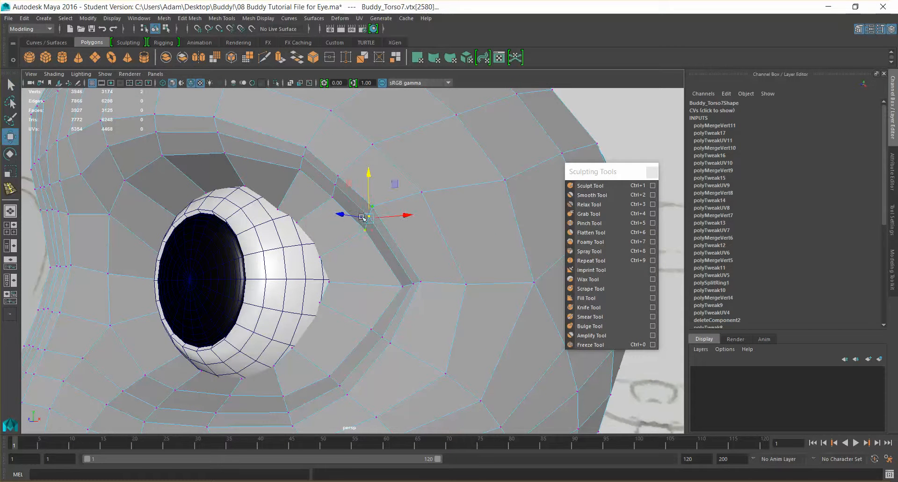
{"action": "left_click_drag", "start_coordinate": [395, 251], "coordinate": [443, 252], "text": "alt"}
{"action": "left_click_drag", "start_coordinate": [437, 179], "coordinate": [436, 195]}
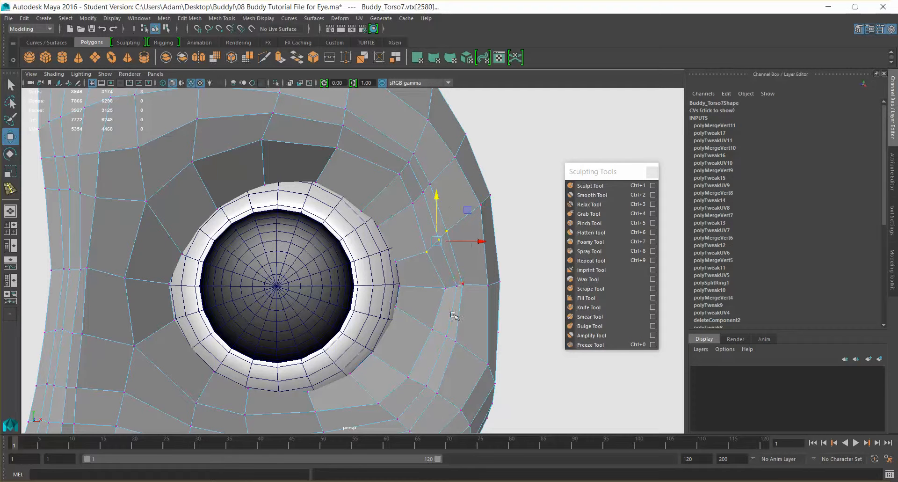
- Raise the three lower eyelid crease vertices nearest the outer eye corner slightly
{"action": "left_click", "coordinate": [434, 329]}
{"action": "left_click", "coordinate": [447, 337], "text": "shift"}
{"action": "left_click", "coordinate": [456, 340], "text": "shift"}
{"action": "left_click_drag", "start_coordinate": [444, 291], "coordinate": [445, 284]}
- Lower the next three crease vertices up the outer upper eyelid and nudge them slightly toward the eyeball
{"action": "left_click", "coordinate": [414, 197]}
{"action": "left_click", "coordinate": [425, 191], "text": "shift"}
{"action": "left_click", "coordinate": [432, 182], "text": "shift"}
{"action": "left_click_drag", "start_coordinate": [422, 147], "coordinate": [421, 157]}
{"action": "left_click_drag", "start_coordinate": [468, 204], "coordinate": [465, 205]}
- Move the three crease vertices at the upper eyelid's outer bend inward toward the nose and slightly down
{"action": "left_click", "coordinate": [407, 163]}
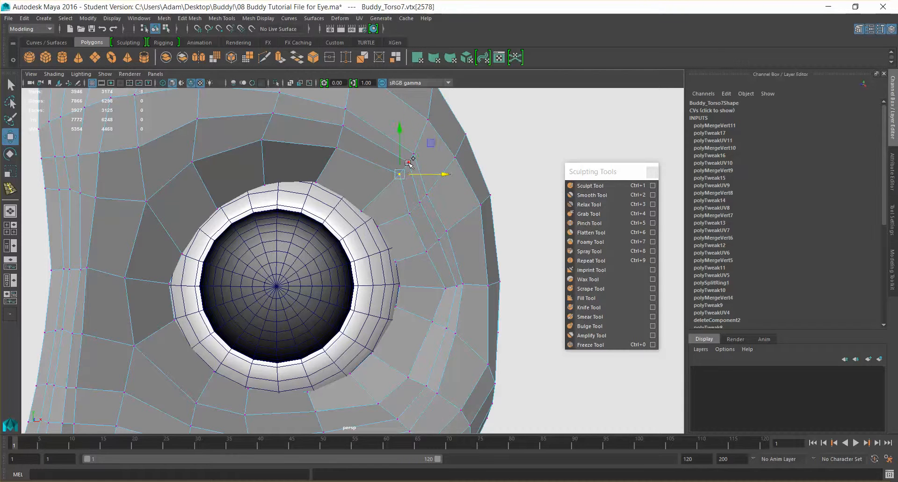
{"action": "left_click_drag", "start_coordinate": [450, 163], "coordinate": [432, 164]}
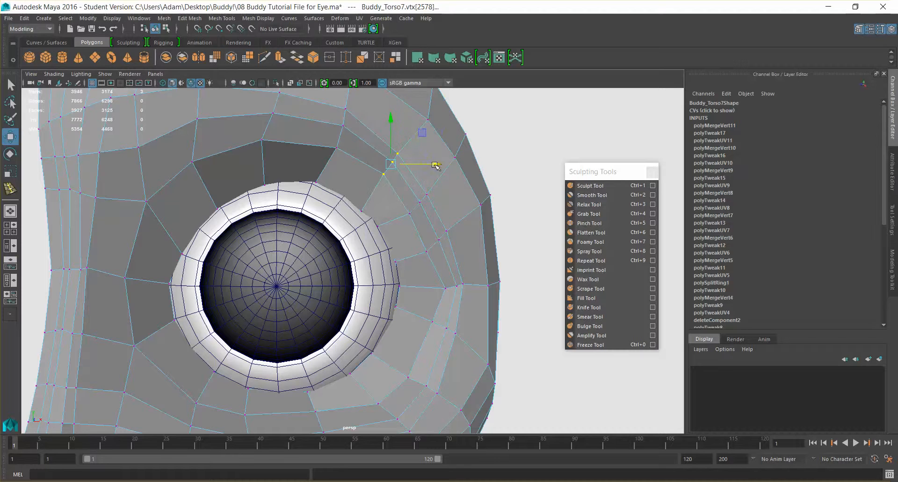
{"action": "left_click_drag", "start_coordinate": [395, 123], "coordinate": [393, 133]}
{"action": "left_click_drag", "start_coordinate": [485, 164], "coordinate": [353, 192], "text": "alt"}
{"action": "middle_click_drag", "start_coordinate": [354, 192], "coordinate": [363, 194], "text": "alt"}
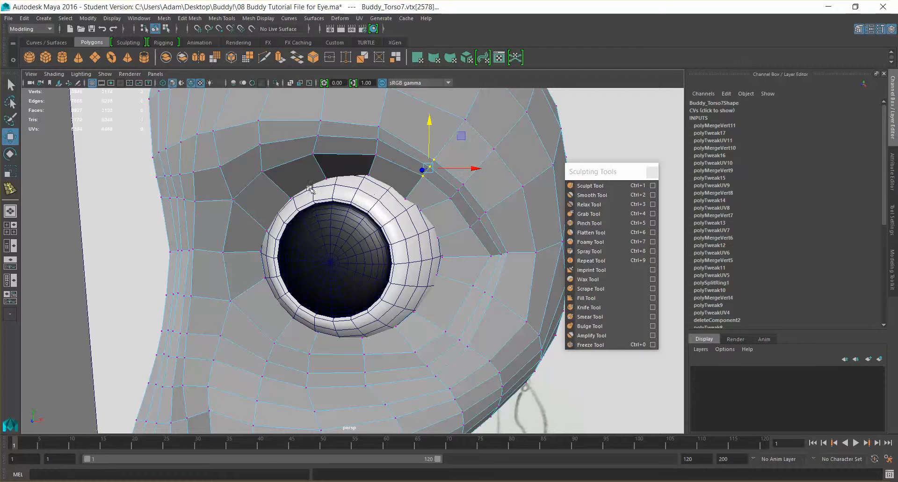
{"action": "left_click", "coordinate": [440, 236]}
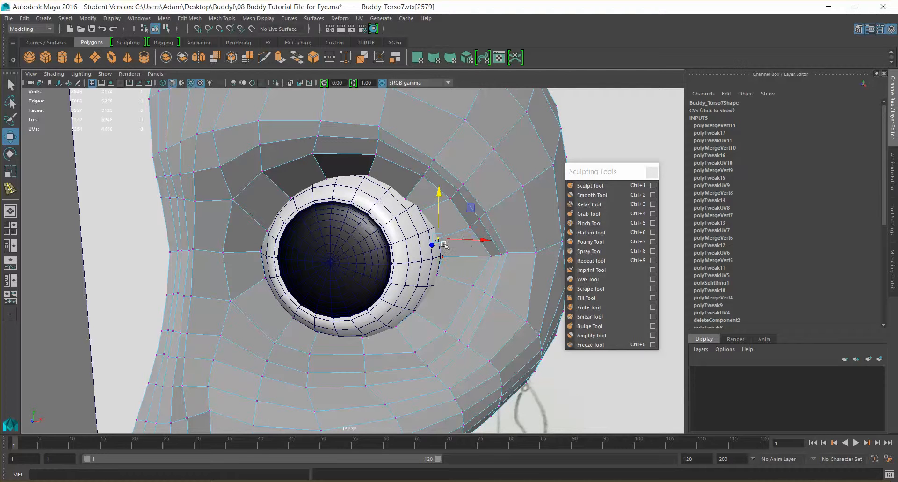
{"action": "key", "text": "ctrl+z"}
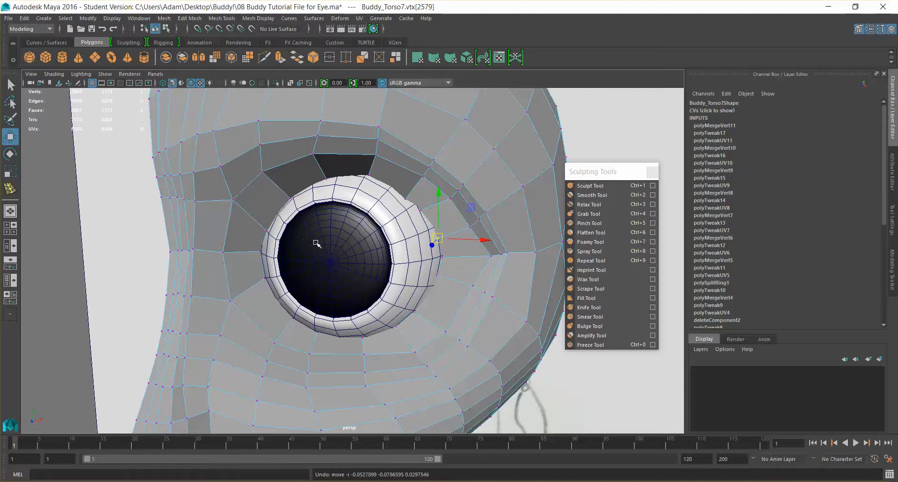
{"action": "left_click_drag", "start_coordinate": [386, 245], "coordinate": [397, 213], "text": "alt"}
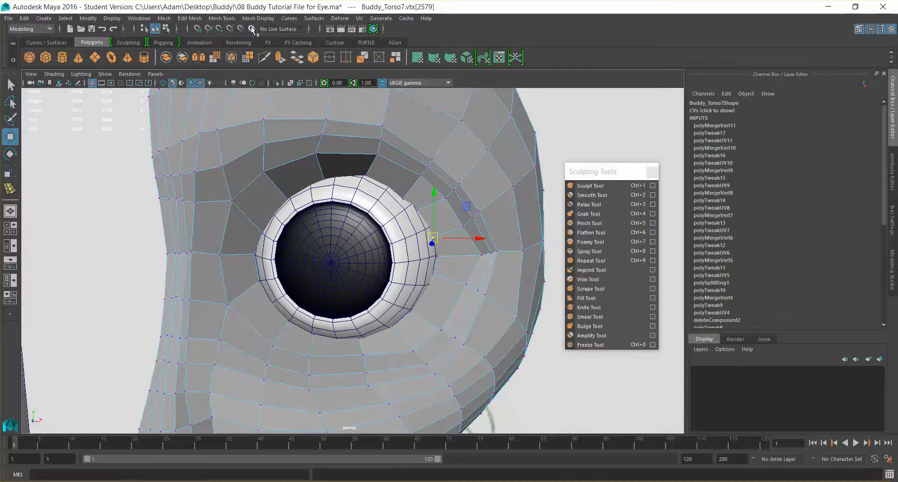
- Return to object mode and examine how the eye socket fits around the eyeball from the front and side
{"action": "left_click", "coordinate": [366, 221]}
{"action": "right_click_drag", "start_coordinate": [419, 178], "coordinate": [445, 160]}
{"action": "left_click_drag", "start_coordinate": [307, 176], "coordinate": [342, 182], "text": "alt"}
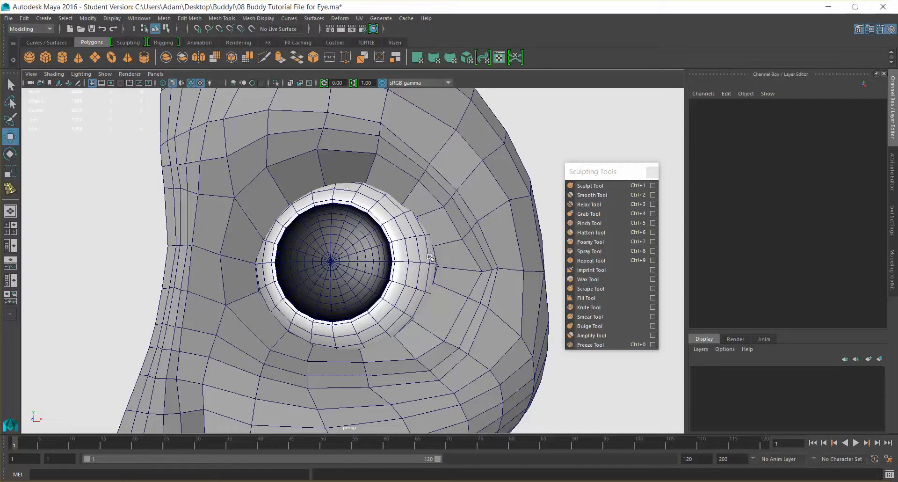
{"action": "left_click_drag", "start_coordinate": [272, 259], "coordinate": [182, 267], "text": "alt"}
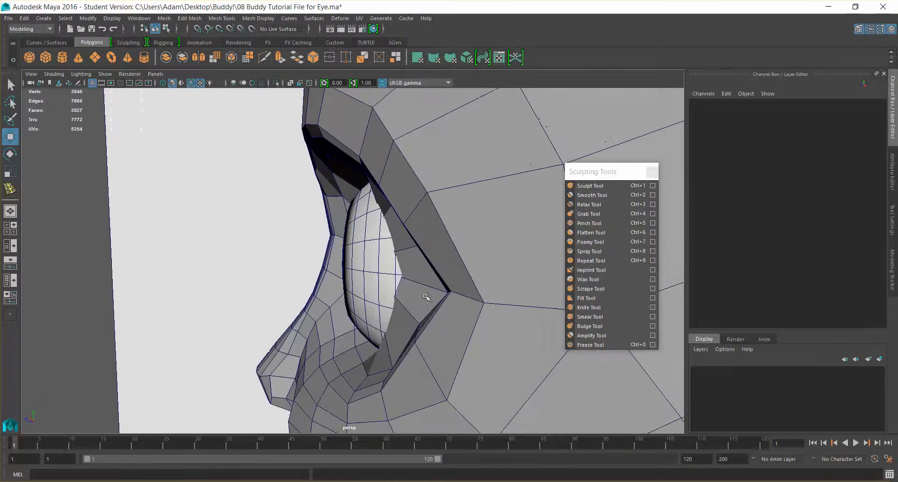
{"action": "left_click_drag", "start_coordinate": [392, 386], "coordinate": [389, 346], "text": "alt"}
{"action": "left_click_drag", "start_coordinate": [286, 150], "coordinate": [354, 200], "text": "alt"}
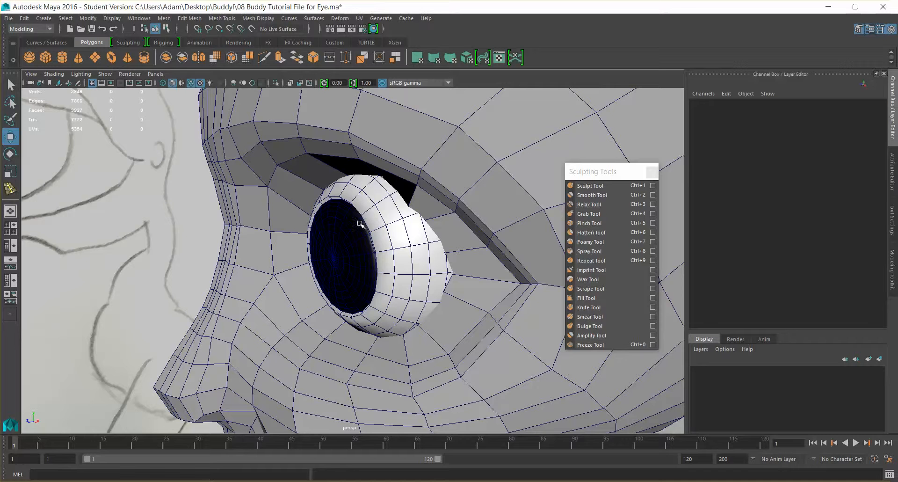
{"action": "left_click_drag", "start_coordinate": [319, 223], "coordinate": [267, 240], "text": "alt"}
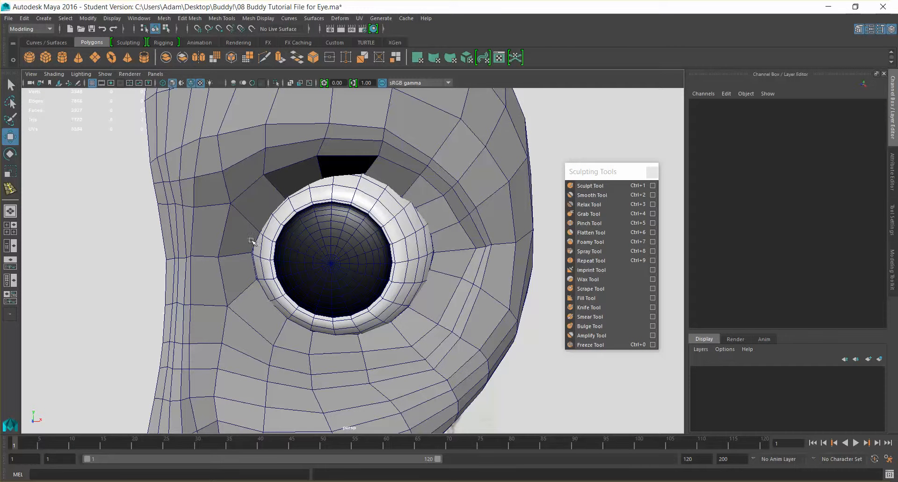
{"action": "mouse_move", "coordinate": [415, 237]}
{"action": "left_mouse_down", "text": "alt"}
{"action": "mouse_move", "coordinate": [396, 258]}
{"action": "mouse_move", "coordinate": [311, 183]}
{"action": "left_mouse_up", "text": "alt"}
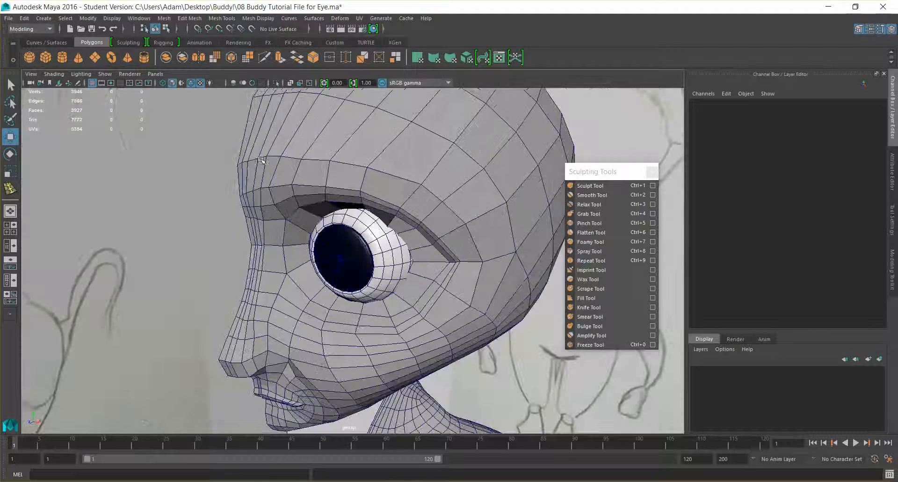
{"action": "left_click_drag", "start_coordinate": [359, 217], "coordinate": [368, 228], "text": "alt"}
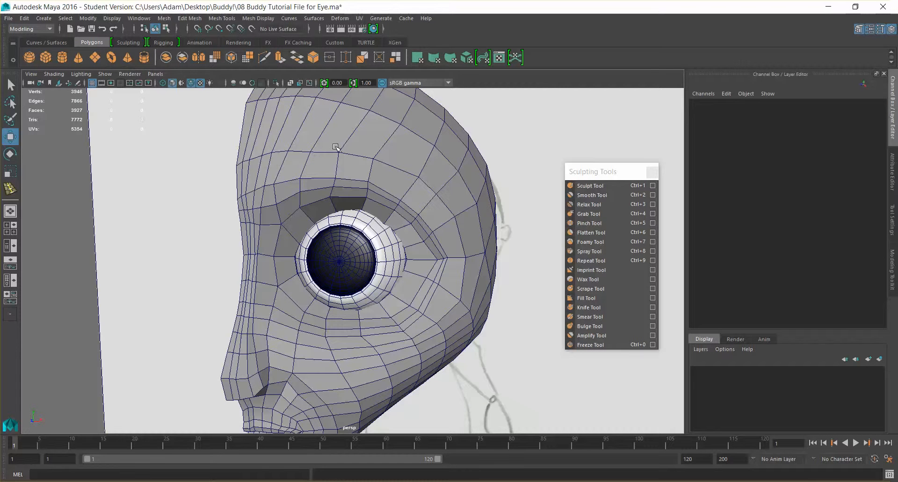
- Make the eyeball the live surface
{"action": "left_click", "coordinate": [346, 265]}
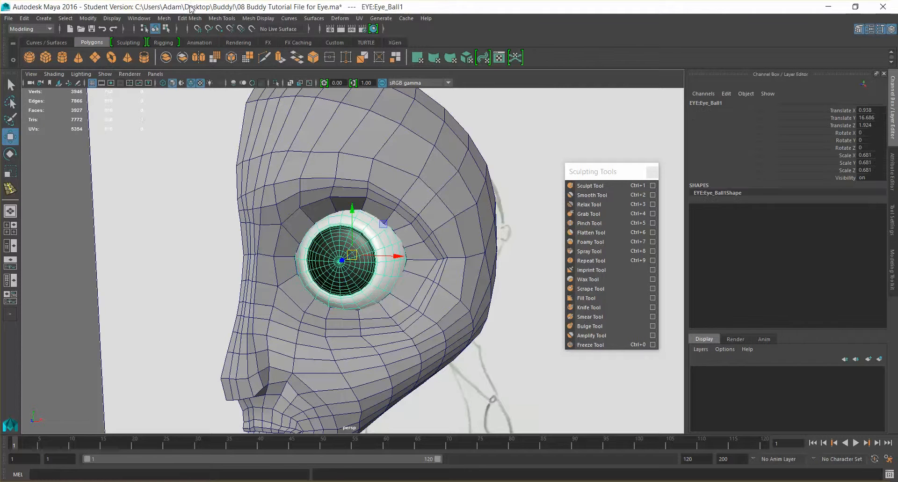
{"action": "left_click", "coordinate": [252, 28]}
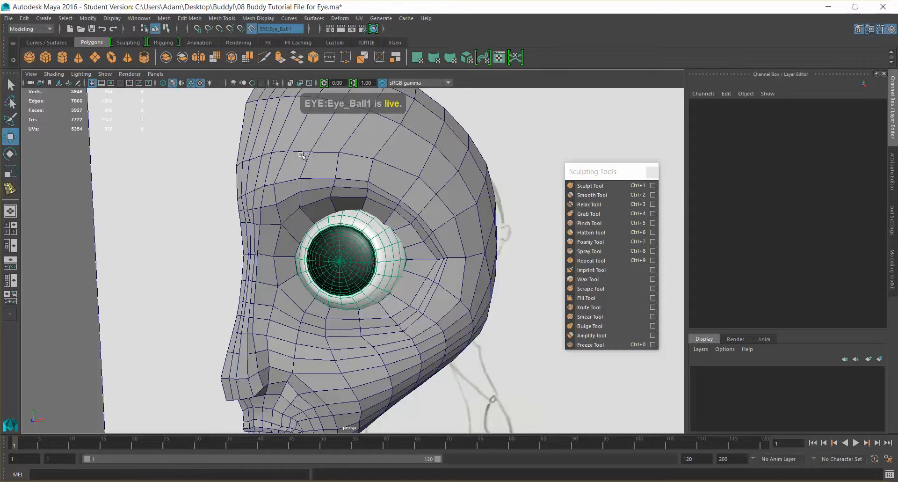
- Slide the inner vertex of the upper eyelid's edge down onto the live eyeball surface
{"action": "left_click_drag", "start_coordinate": [345, 219], "coordinate": [356, 283], "text": "alt"}
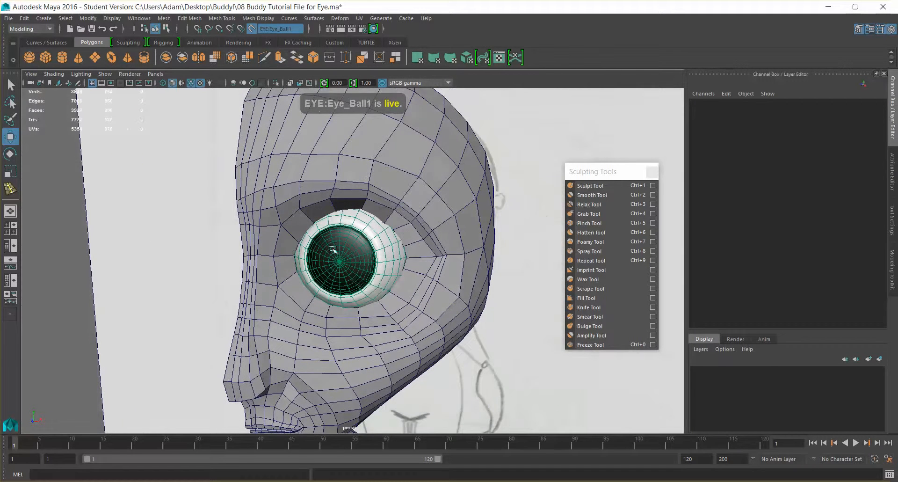
{"action": "right_click_drag", "start_coordinate": [343, 200], "coordinate": [342, 176]}
{"action": "scroll", "coordinate": [323, 208], "scroll_direction": "up", "scroll_amount": 3}
{"action": "left_click", "coordinate": [288, 196]}
{"action": "left_click", "coordinate": [288, 195]}
{"action": "left_click_drag", "start_coordinate": [288, 196], "coordinate": [306, 222], "text": "alt"}
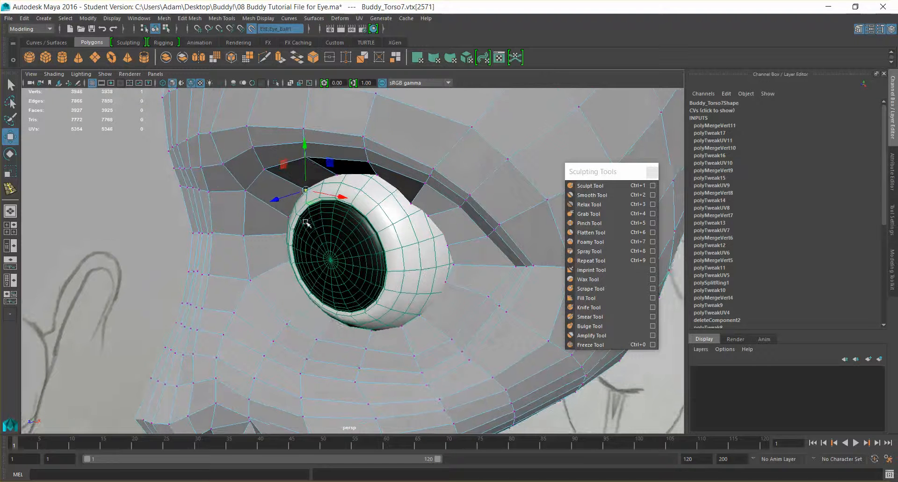
- Try to slide the upper eyelid's inner edges down across the front of the eyeball
{"action": "right_click_drag", "start_coordinate": [319, 177], "coordinate": [320, 157]}
{"action": "left_click", "coordinate": [322, 180]}
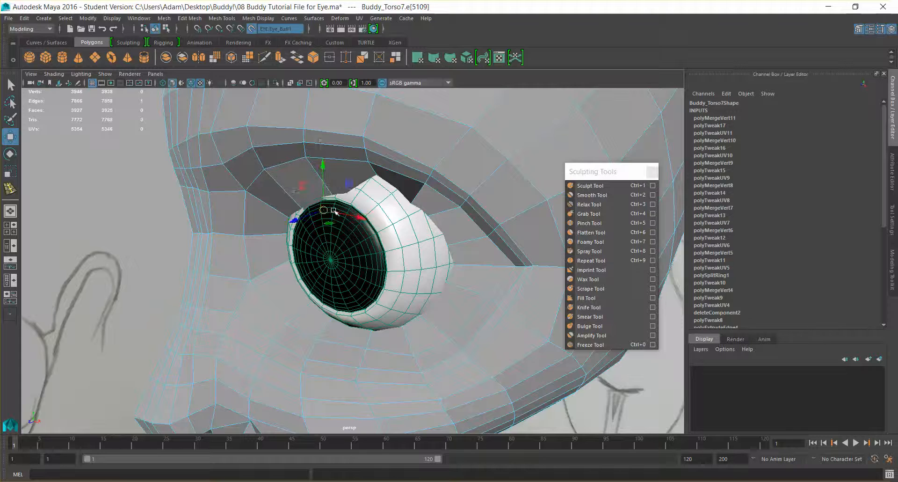
{"action": "left_click_drag", "start_coordinate": [294, 219], "coordinate": [382, 203], "text": "alt"}
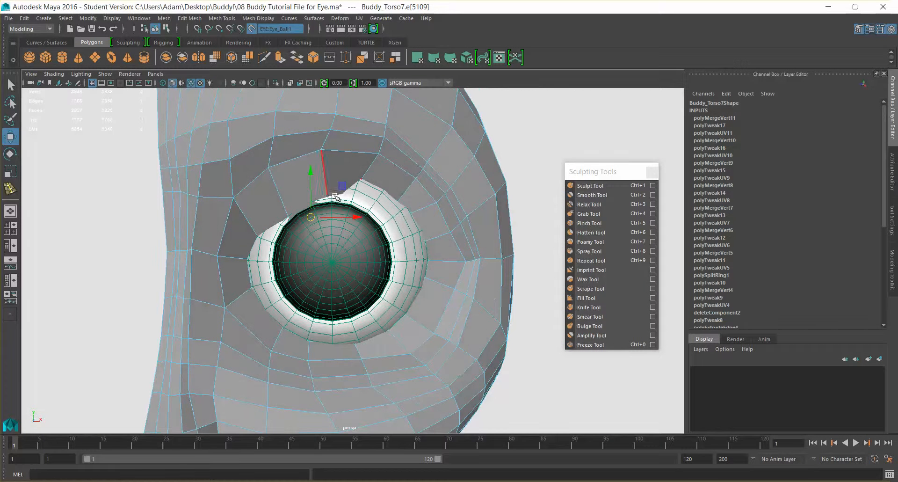
{"action": "left_click_drag", "start_coordinate": [320, 214], "coordinate": [364, 175]}
{"action": "left_click", "coordinate": [348, 193]}
{"action": "mouse_move", "coordinate": [349, 206]}
{"action": "left_mouse_down"}
{"action": "mouse_move", "coordinate": [352, 239]}
{"action": "mouse_move", "coordinate": [354, 221]}
{"action": "left_mouse_up"}
{"action": "key", "text": "ctrl+z"}
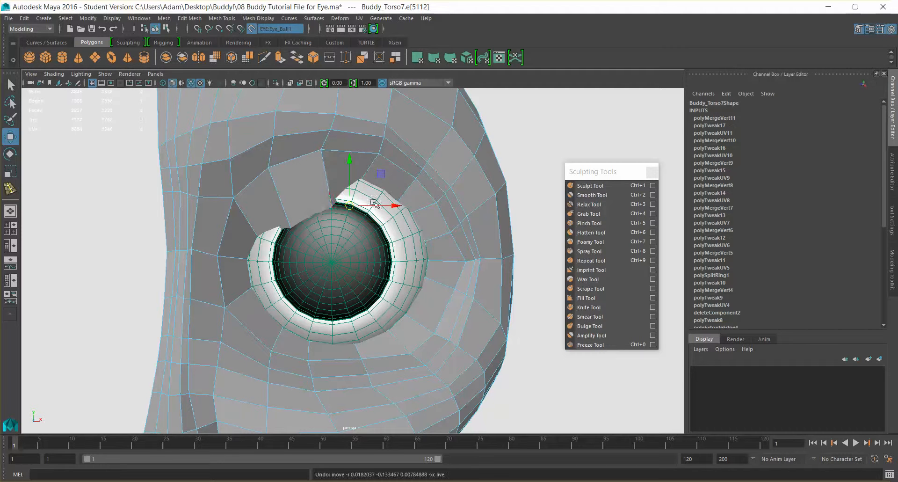
- Try repositioning the middle of the upper eyelid's rim, and undo the recent eyelid edge moves
{"action": "right_click_drag", "start_coordinate": [369, 178], "coordinate": [321, 178]}
{"action": "left_click", "coordinate": [363, 178]}
{"action": "left_click_drag", "start_coordinate": [362, 180], "coordinate": [275, 235]}
{"action": "key", "text": "ctrl+z"}
{"action": "left_click", "coordinate": [291, 226]}
{"action": "key", "text": "ctrl+z"}
{"action": "key", "text": "ctrl+z"}
{"action": "key", "text": "ctrl+z"}
{"action": "key", "text": "ctrl+z"}
{"action": "key", "text": "ctrl+z"}
{"action": "key", "text": "ctrl+z"}
{"action": "key", "text": "ctrl+z"}
{"action": "key", "text": "ctrl+z"}
{"action": "key", "text": "ctrl+z"}
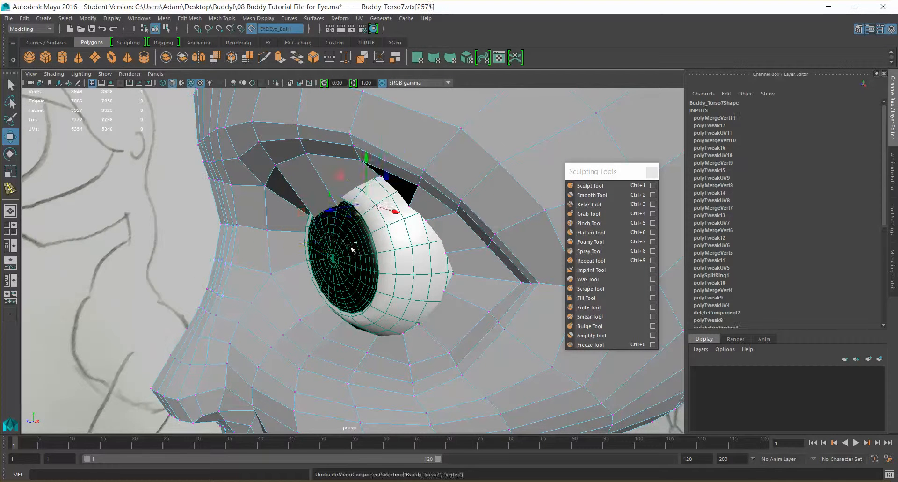
- Lower the upper eyelid edge nearest the inner side over the iris and fine-tune its height
{"action": "left_click_drag", "start_coordinate": [354, 245], "coordinate": [377, 234], "text": "alt"}
{"action": "left_click_drag", "start_coordinate": [309, 184], "coordinate": [330, 247]}
{"action": "mouse_move", "coordinate": [333, 265]}
{"action": "left_mouse_down", "text": "alt"}
{"action": "mouse_move", "coordinate": [399, 251]}
{"action": "mouse_move", "coordinate": [367, 291]}
{"action": "mouse_move", "coordinate": [354, 293]}
{"action": "mouse_move", "coordinate": [360, 295]}
{"action": "left_mouse_up", "text": "alt"}
{"action": "key", "text": "e"}
{"action": "key", "text": "w"}
{"action": "left_click_drag", "start_coordinate": [329, 201], "coordinate": [331, 184]}
{"action": "left_click_drag", "start_coordinate": [373, 223], "coordinate": [351, 220]}
{"action": "left_click_drag", "start_coordinate": [321, 184], "coordinate": [321, 178]}
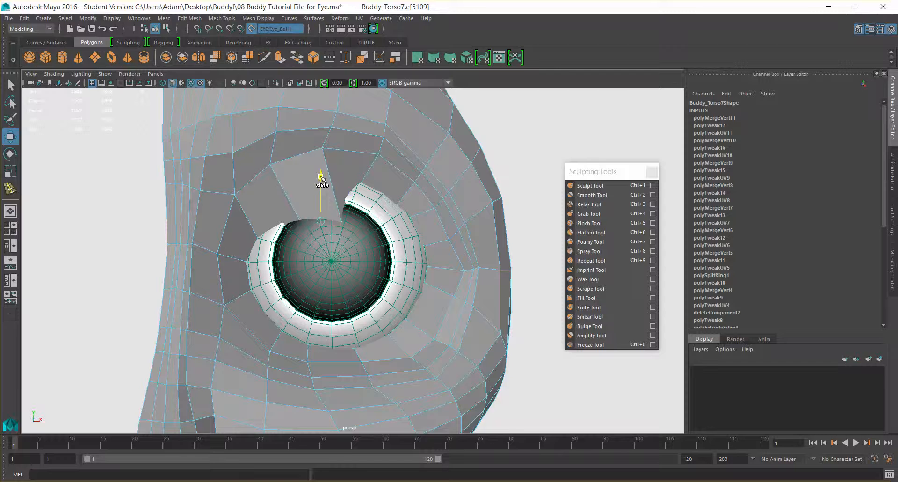
- Switch to vertices and adjust the upper eyelid's middle rim vertex so the lid line runs evenly across the iris
{"action": "left_click_drag", "start_coordinate": [396, 245], "coordinate": [333, 191], "text": "alt"}
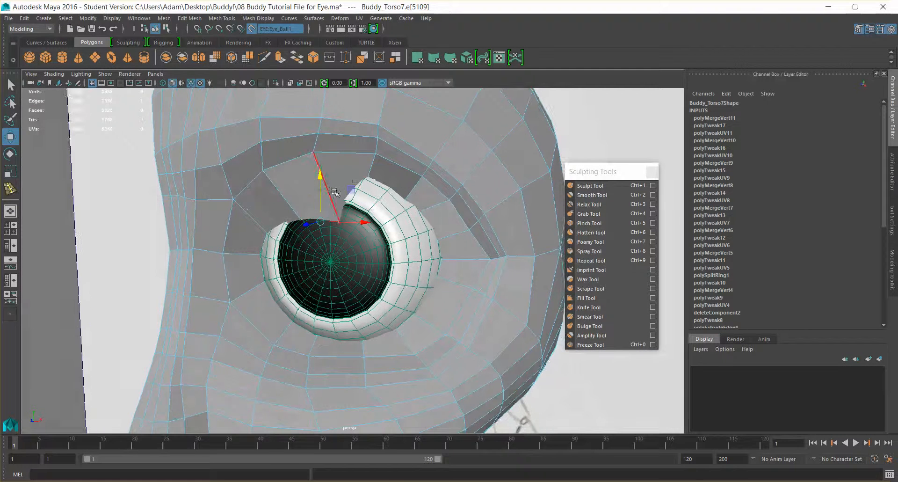
{"action": "right_click", "coordinate": [334, 191]}
{"action": "right_click_drag", "start_coordinate": [333, 190], "coordinate": [290, 192]}
{"action": "left_click", "coordinate": [300, 220]}
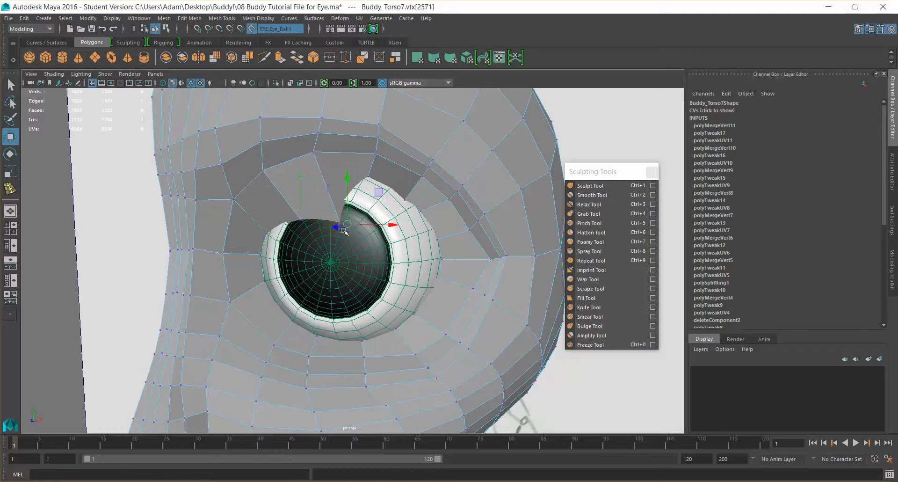
{"action": "middle_click_drag", "start_coordinate": [349, 228], "coordinate": [340, 224], "text": "ctrl+shift"}
- Lower the next two rim vertices toward the upper eyelid's outer side onto the eyeball surface
{"action": "left_click", "coordinate": [368, 178]}
{"action": "left_click_drag", "start_coordinate": [414, 204], "coordinate": [393, 194], "text": "alt"}
{"action": "middle_click_drag", "start_coordinate": [384, 181], "coordinate": [362, 237], "text": "ctrl+shift"}
{"action": "left_click_drag", "start_coordinate": [386, 239], "coordinate": [374, 194], "text": "alt"}
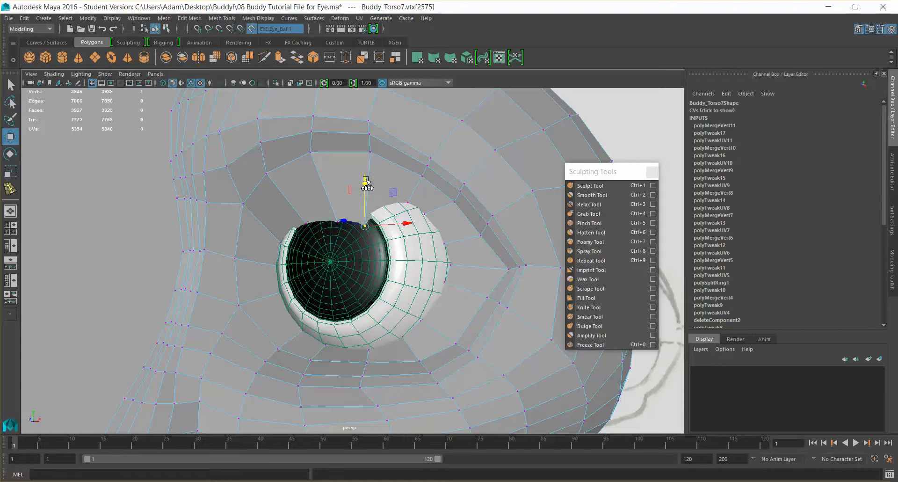
{"action": "left_click", "coordinate": [410, 203]}
{"action": "left_click_drag", "start_coordinate": [416, 210], "coordinate": [402, 240], "text": "alt"}
{"action": "middle_click_drag", "start_coordinate": [408, 212], "coordinate": [367, 255], "text": "ctrl+shift"}
{"action": "left_click_drag", "start_coordinate": [373, 256], "coordinate": [415, 240], "text": "alt"}
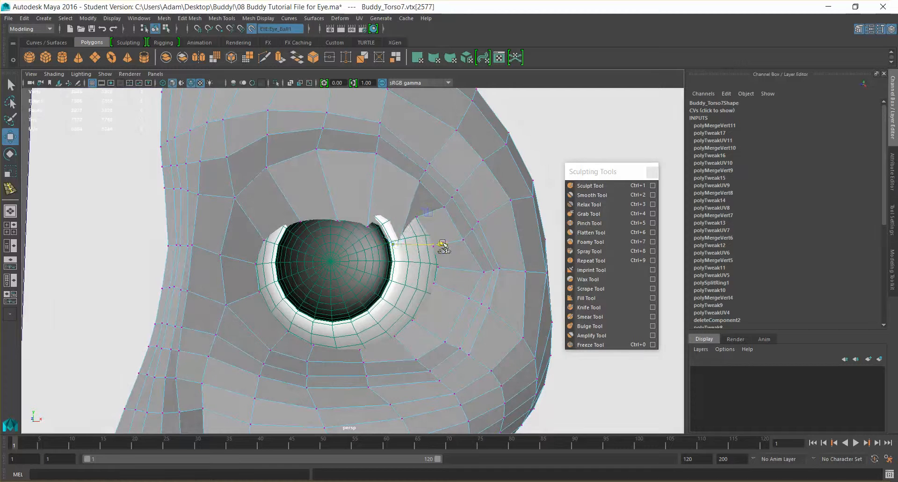
- Move the remaining upper eyelid rim vertices near the outer corner onto the eyeball surface
{"action": "middle_click_drag", "start_coordinate": [438, 249], "coordinate": [423, 209], "text": "ctrl+shift"}
{"action": "left_click", "coordinate": [419, 212]}
{"action": "left_click", "coordinate": [437, 245]}
{"action": "left_click_drag", "start_coordinate": [432, 201], "coordinate": [434, 221], "text": "ctrl+shift"}
{"action": "left_click_drag", "start_coordinate": [505, 292], "coordinate": [356, 252], "text": "alt"}
{"action": "left_click", "coordinate": [397, 258]}
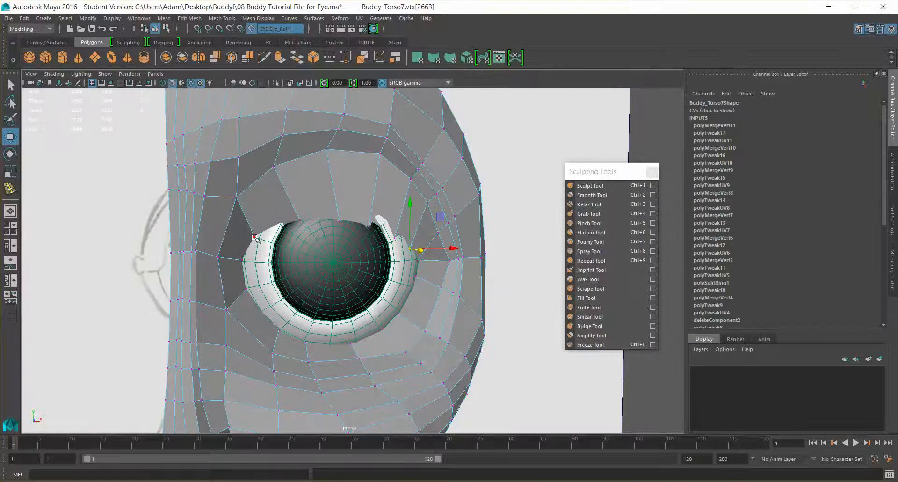
- Readjust the inner rim vertices of the upper eyelid to follow the eyeball's curve
{"action": "left_click_drag", "start_coordinate": [256, 199], "coordinate": [295, 230], "text": "ctrl+shift"}
{"action": "left_click", "coordinate": [300, 219]}
{"action": "left_click_drag", "start_coordinate": [358, 251], "coordinate": [414, 293], "text": "alt"}
{"action": "scroll", "coordinate": [411, 290], "scroll_direction": "down", "scroll_amount": 7}
{"action": "scroll", "coordinate": [423, 283], "scroll_direction": "up", "scroll_amount": 8}
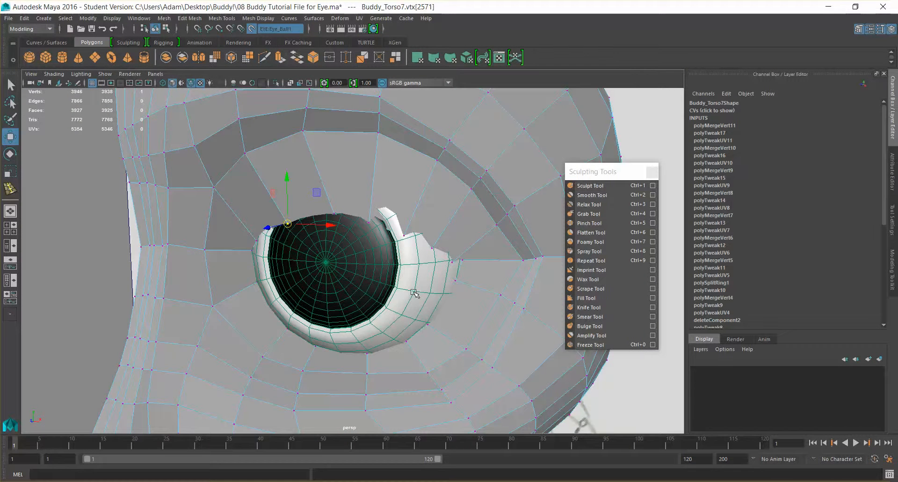
- Try to move an inner upper crease vertex while the eyeball is still live
{"action": "left_click_drag", "start_coordinate": [342, 243], "coordinate": [336, 237], "text": "alt"}
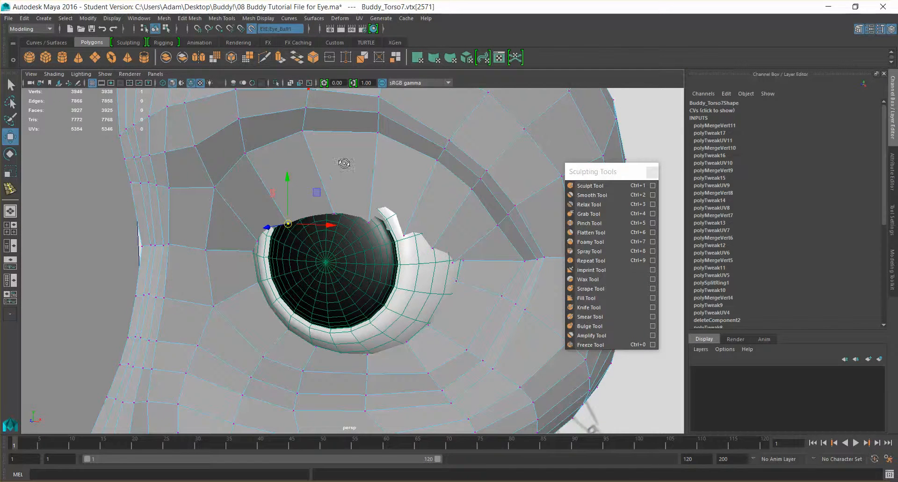
{"action": "left_click_drag", "start_coordinate": [344, 163], "coordinate": [345, 163], "text": "alt"}
{"action": "left_click", "coordinate": [256, 148]}
{"action": "left_click_drag", "start_coordinate": [256, 150], "coordinate": [260, 153]}
{"action": "key", "text": "ctrl+z"}
- Turn off the live surface and adjust the inner vertices of the upper eyelid crease
{"action": "left_click", "coordinate": [251, 29]}
{"action": "left_click_drag", "start_coordinate": [350, 125], "coordinate": [299, 111], "text": "alt"}
{"action": "left_click", "coordinate": [302, 133]}
{"action": "middle_click_drag", "start_coordinate": [299, 112], "coordinate": [280, 183], "text": "alt"}
{"action": "left_click_drag", "start_coordinate": [280, 148], "coordinate": [279, 157]}
{"action": "key", "text": "ctrl+z"}
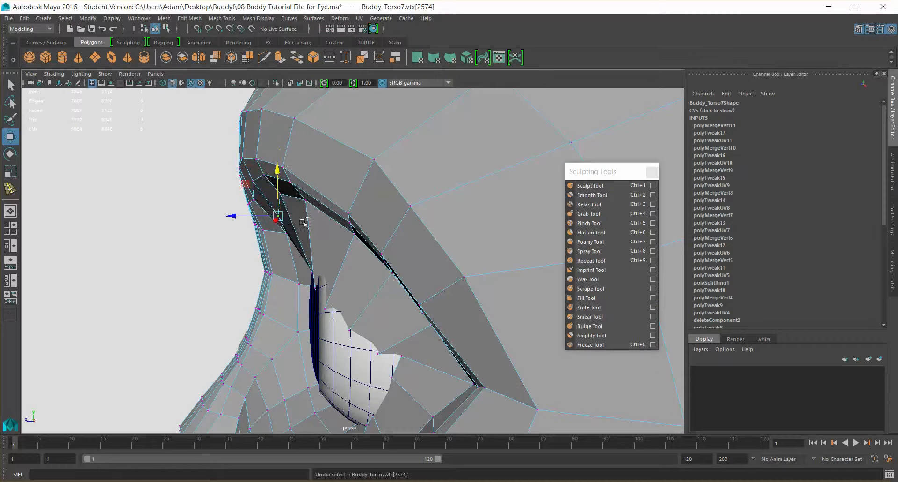
{"action": "left_click_drag", "start_coordinate": [329, 219], "coordinate": [229, 141], "text": "alt"}
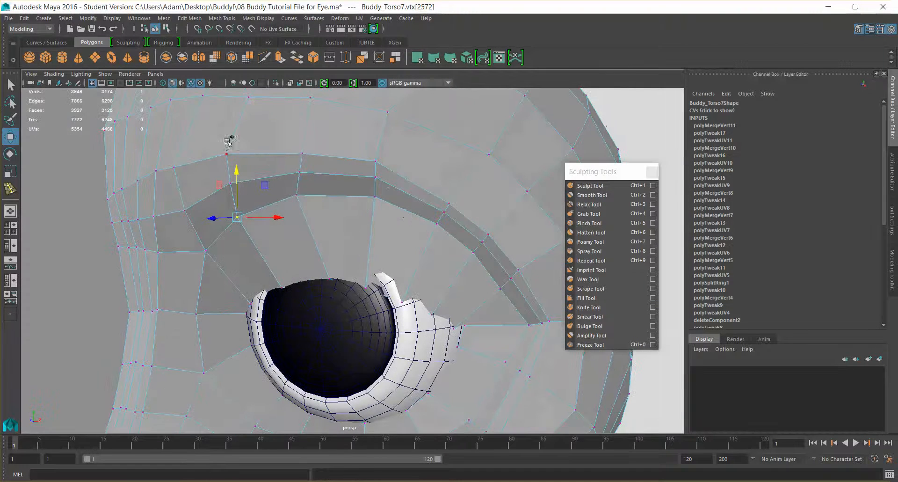
{"action": "left_click_drag", "start_coordinate": [370, 249], "coordinate": [271, 222], "text": "alt"}
{"action": "left_click_drag", "start_coordinate": [348, 193], "coordinate": [393, 235]}
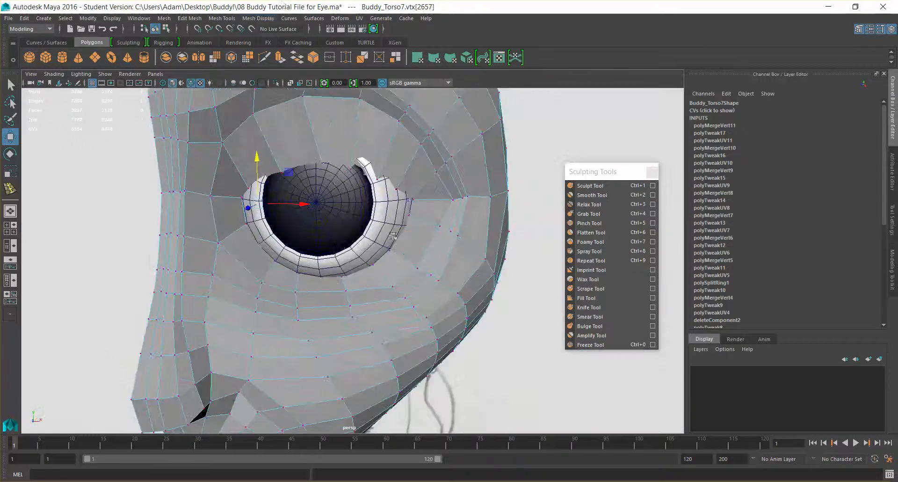
- Leave vertex editing, select the eyeball and make it the live surface again
{"action": "right_click_drag", "start_coordinate": [335, 236], "coordinate": [374, 224]}
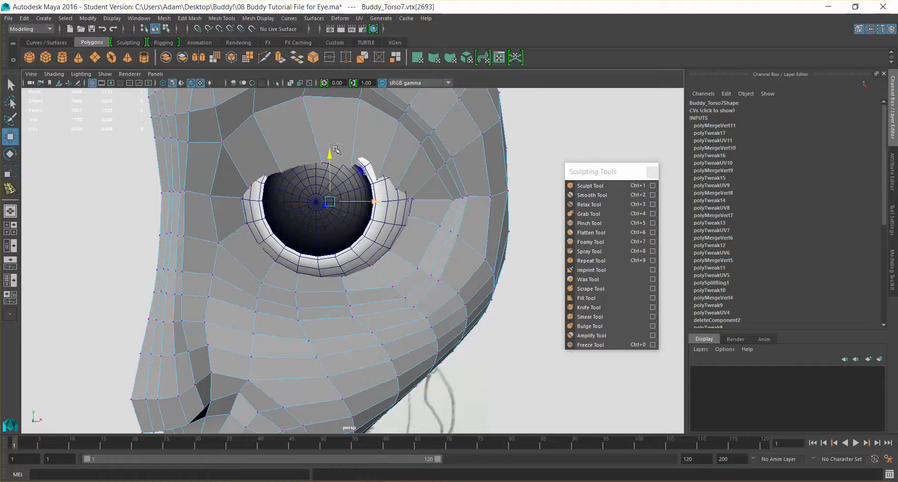
{"action": "right_click_drag", "start_coordinate": [343, 145], "coordinate": [381, 131]}
{"action": "left_click", "coordinate": [361, 228]}
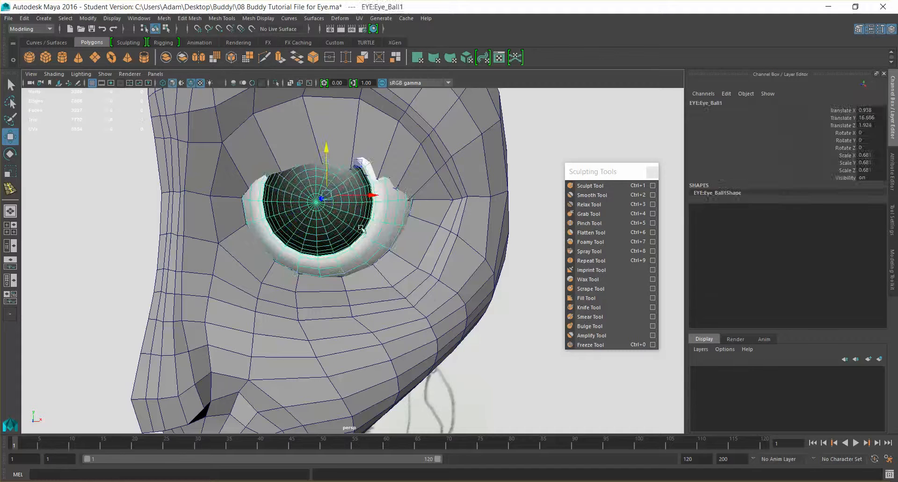
{"action": "left_click", "coordinate": [250, 29]}
- Slide the lower eyelid's rim vertices from the inner side to the middle onto the eyeball surface
{"action": "left_click_drag", "start_coordinate": [299, 290], "coordinate": [359, 293], "text": "alt"}
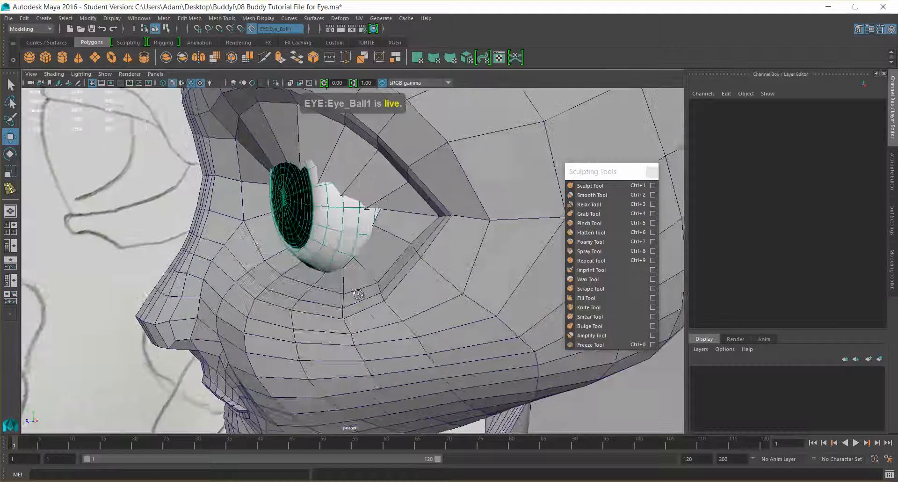
{"action": "right_click_drag", "start_coordinate": [310, 235], "coordinate": [266, 238]}
{"action": "scroll", "coordinate": [357, 229], "scroll_direction": "up", "scroll_amount": 5}
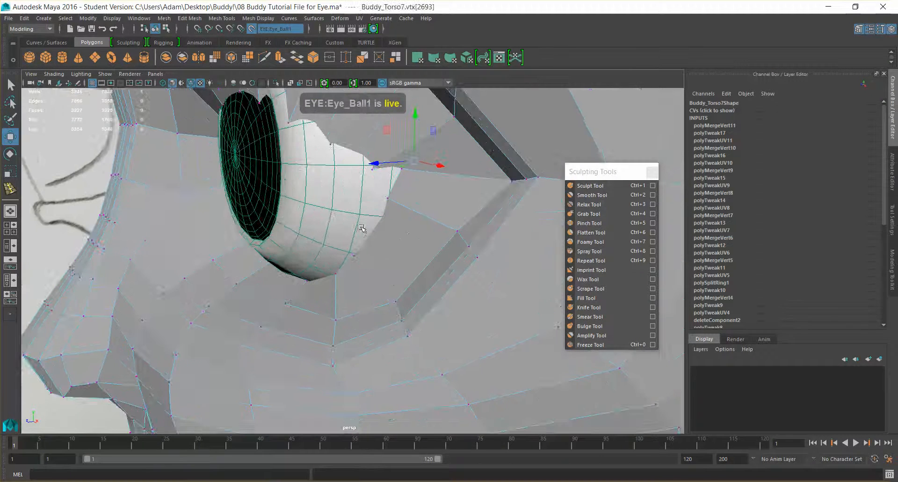
{"action": "left_click_drag", "start_coordinate": [357, 229], "coordinate": [227, 255], "text": "alt"}
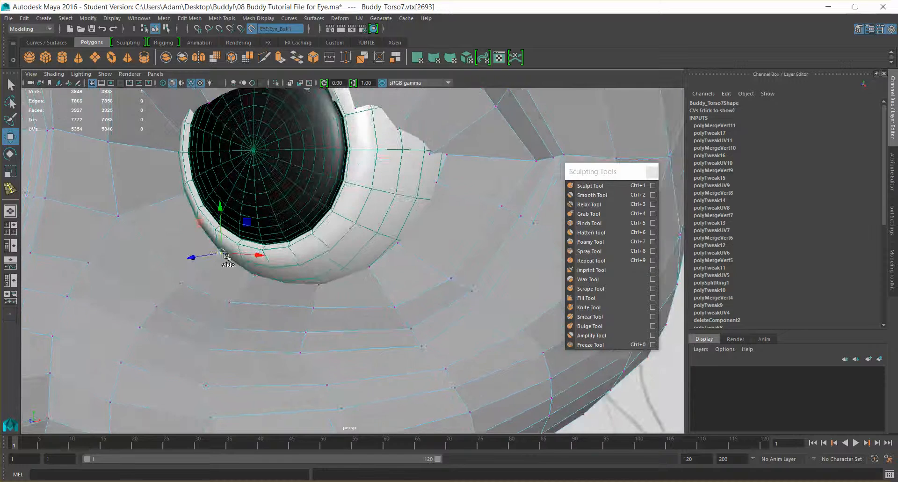
{"action": "left_click_drag", "start_coordinate": [294, 265], "coordinate": [357, 250], "text": "alt"}
{"action": "left_click", "coordinate": [277, 282]}
{"action": "left_click_drag", "start_coordinate": [337, 294], "coordinate": [402, 306], "text": "alt"}
{"action": "left_click_drag", "start_coordinate": [339, 317], "coordinate": [277, 291], "text": "ctrl+shift"}
{"action": "left_click", "coordinate": [323, 287]}
{"action": "left_click", "coordinate": [343, 285]}
{"action": "left_click", "coordinate": [361, 251]}
- Position the eyelid rim vertices around the outer corner so they rest on the eyeball surface
{"action": "left_click_drag", "start_coordinate": [368, 263], "coordinate": [300, 233], "text": "alt"}
{"action": "left_click", "coordinate": [316, 229]}
{"action": "left_click", "coordinate": [326, 204]}
{"action": "left_click", "coordinate": [326, 203], "text": "ctrl+shift"}
{"action": "left_click", "coordinate": [326, 203]}
{"action": "left_click_drag", "start_coordinate": [327, 205], "coordinate": [342, 198], "text": "alt"}
{"action": "left_click_drag", "start_coordinate": [327, 169], "coordinate": [496, 236], "text": "ctrl+shift"}
{"action": "left_click", "coordinate": [340, 208]}
{"action": "right_click_drag", "start_coordinate": [510, 239], "coordinate": [422, 216], "text": "alt"}
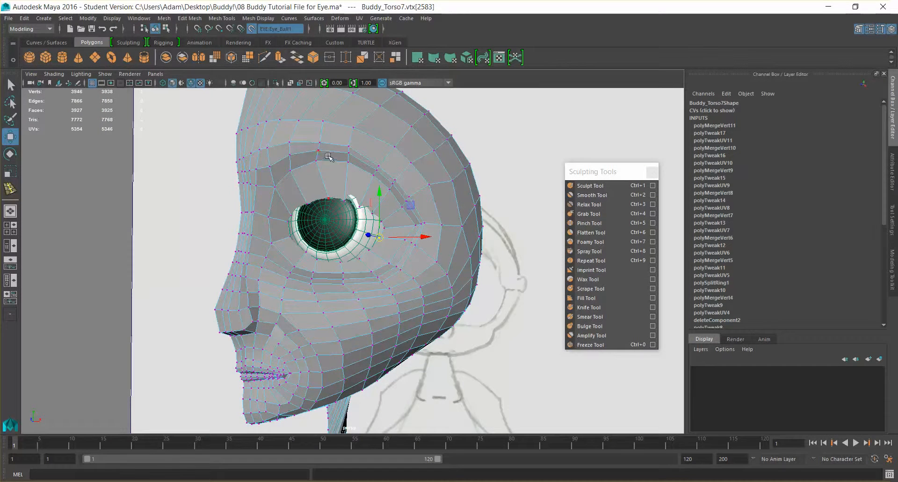
- Return the head mesh to object mode and isolate it in the viewport
{"action": "right_click_drag", "start_coordinate": [320, 162], "coordinate": [374, 149]}
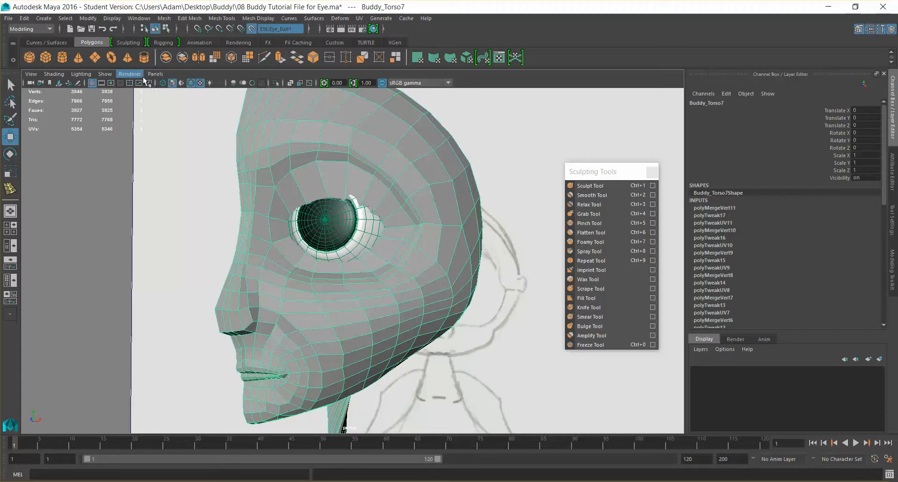
{"action": "left_click", "coordinate": [105, 74]}
{"action": "mouse_move", "coordinate": [126, 93]}
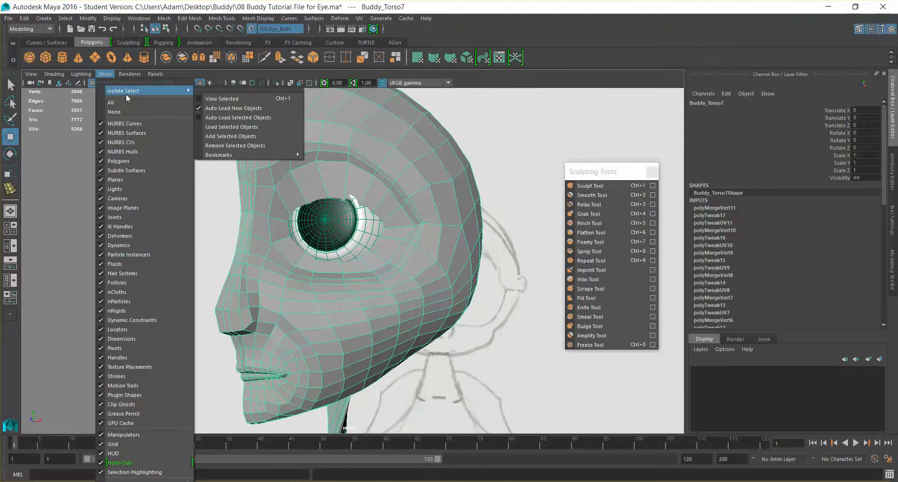
{"action": "left_click", "coordinate": [245, 100]}
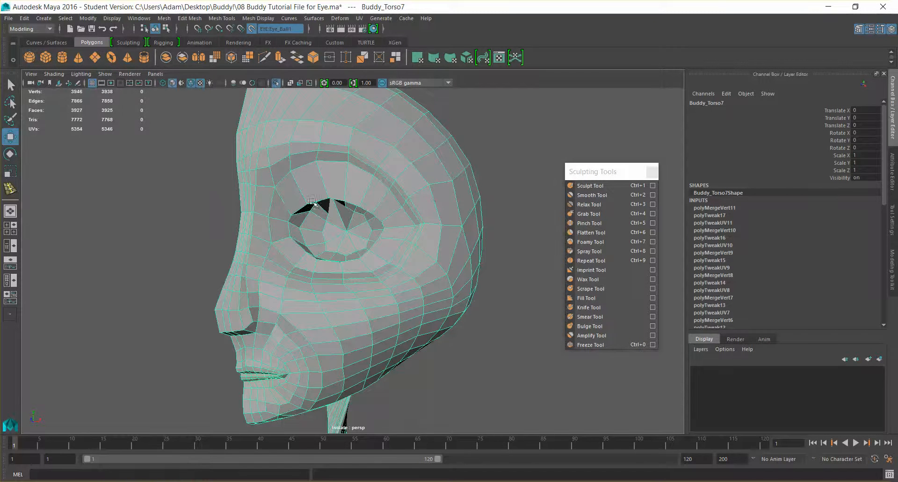
- Activate the Smooth Tool on the head mesh inside the eye socket and show the tool's settings
{"action": "left_click_drag", "start_coordinate": [355, 215], "coordinate": [362, 189], "text": "alt"}
{"action": "scroll", "coordinate": [348, 217], "scroll_direction": "up", "scroll_amount": 8}
{"action": "mouse_move", "coordinate": [345, 231]}
{"action": "left_mouse_down", "text": "alt"}
{"action": "mouse_move", "coordinate": [324, 241]}
{"action": "mouse_move", "coordinate": [334, 233]}
{"action": "mouse_move", "coordinate": [340, 253]}
{"action": "mouse_move", "coordinate": [354, 225]}
{"action": "left_mouse_up", "text": "alt"}
{"action": "left_click", "coordinate": [590, 195]}
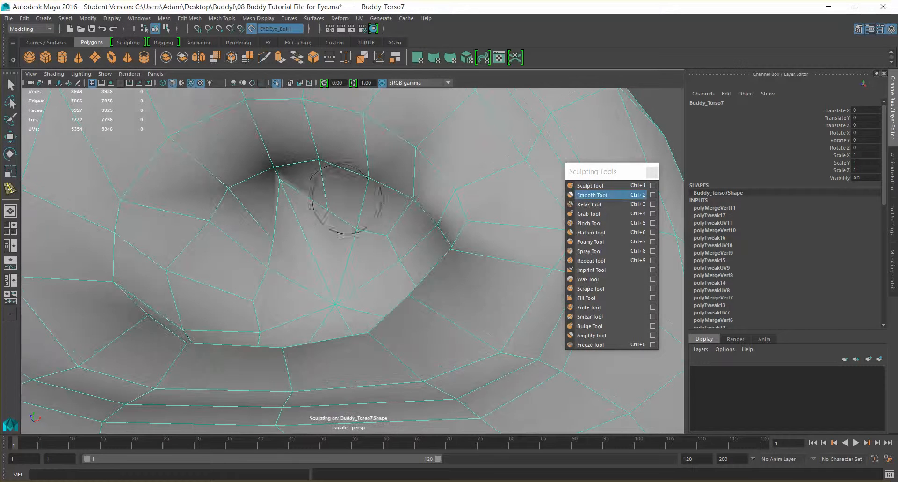
{"action": "left_click", "coordinate": [892, 220]}
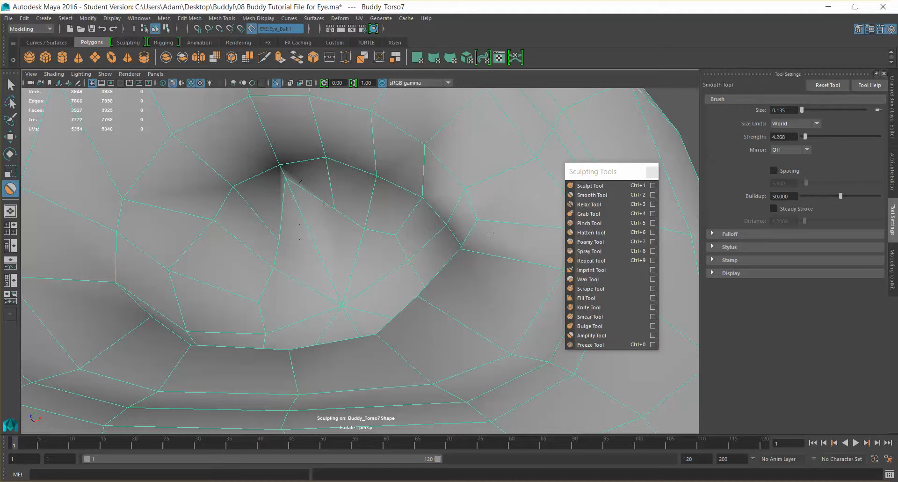
- Smooth the pinched polygons inside the socket beneath the upper eyelid
{"action": "left_click_drag", "start_coordinate": [287, 184], "coordinate": [306, 219]}
{"action": "scroll", "coordinate": [307, 219], "scroll_direction": "up", "scroll_amount": 3}
{"action": "middle_click_drag", "start_coordinate": [291, 193], "coordinate": [381, 290], "text": "alt"}
{"action": "left_click_drag", "start_coordinate": [381, 290], "coordinate": [392, 345], "text": "alt"}
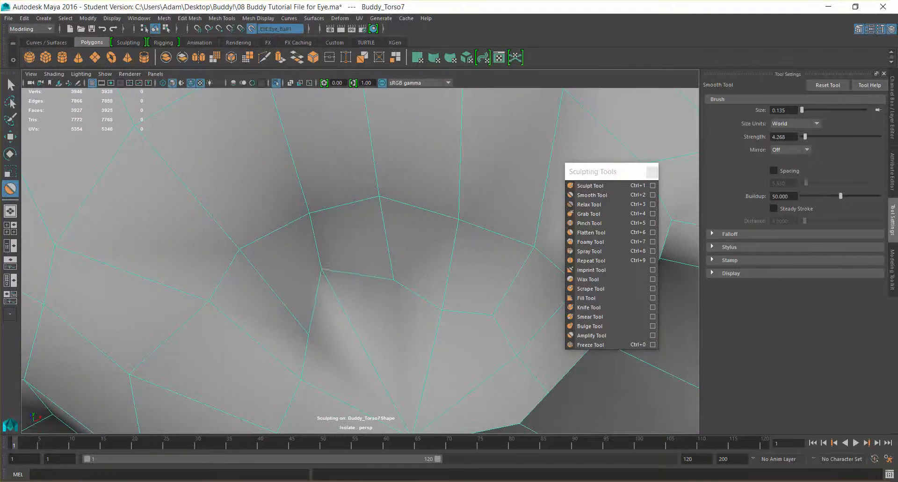
{"action": "left_click_drag", "start_coordinate": [300, 293], "coordinate": [323, 301]}
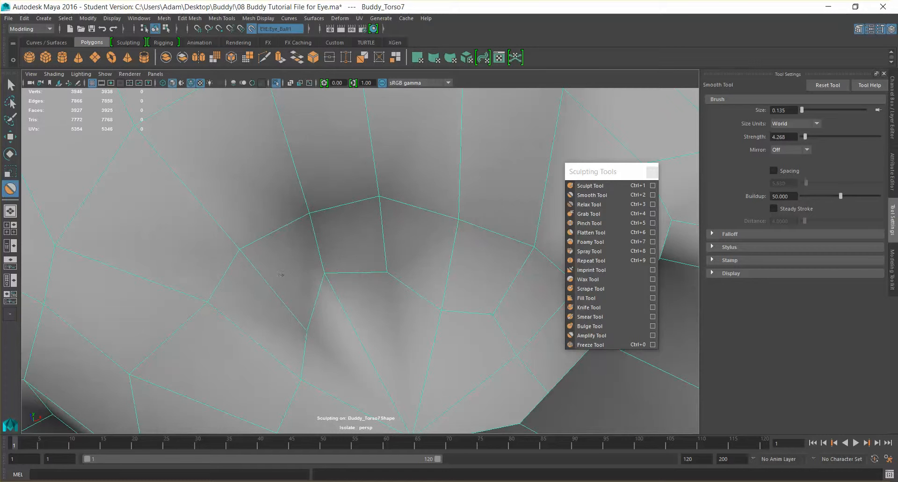
{"action": "mouse_move", "coordinate": [221, 346]}
{"action": "left_mouse_down", "text": "alt"}
{"action": "mouse_move", "coordinate": [330, 317]}
{"action": "mouse_move", "coordinate": [329, 334]}
{"action": "left_mouse_up", "text": "alt"}
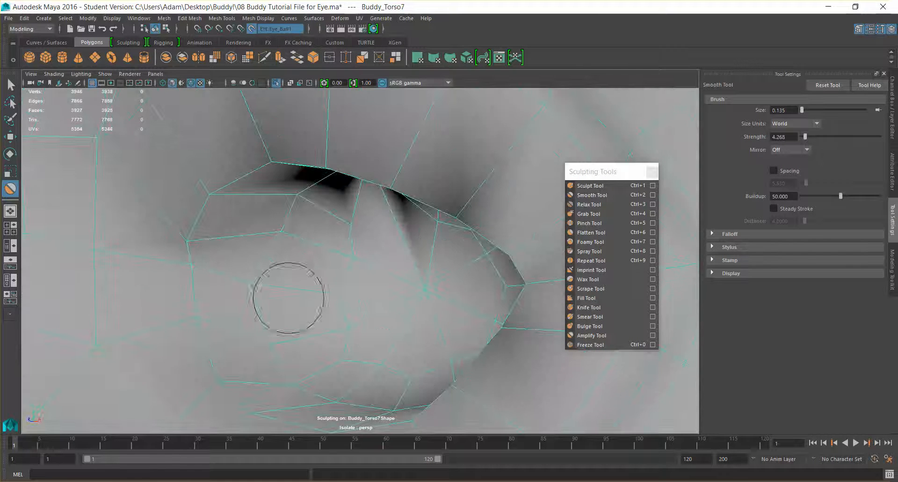
{"action": "left_click_drag", "start_coordinate": [350, 250], "coordinate": [358, 258], "text": "alt"}
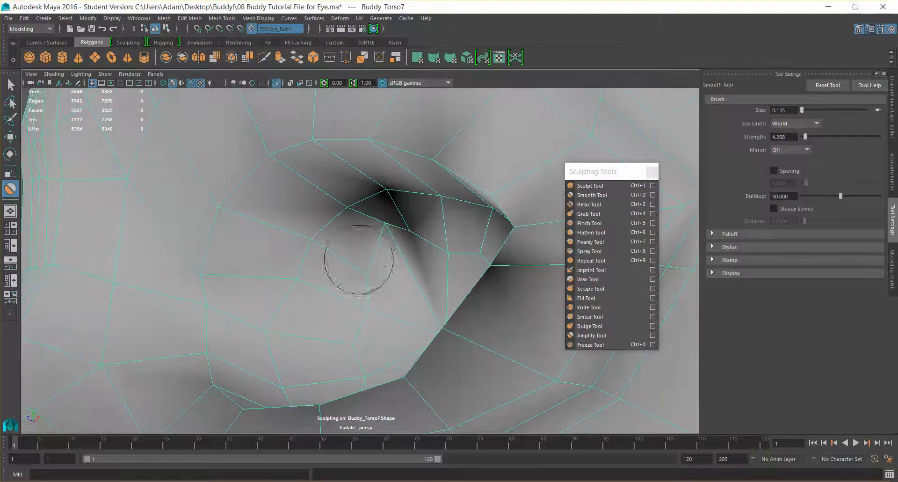
{"action": "mouse_move", "coordinate": [400, 238]}
{"action": "left_mouse_down", "text": "alt"}
{"action": "mouse_move", "coordinate": [421, 261]}
{"action": "mouse_move", "coordinate": [425, 242]}
{"action": "left_mouse_up", "text": "alt"}
{"action": "left_click_drag", "start_coordinate": [372, 228], "coordinate": [379, 230]}
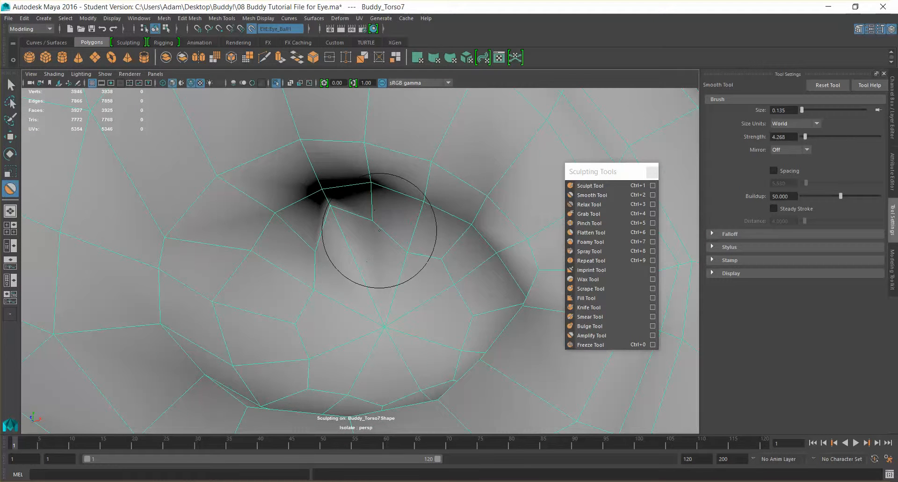
- Enlarge the smoothing brush to 0.217 and even out the polygons around the socket's central pole
{"action": "right_click_drag", "start_coordinate": [283, 213], "coordinate": [306, 223], "text": "alt"}
{"action": "key", "text": "b"}
{"action": "mouse_move", "coordinate": [307, 222]}
{"action": "left_mouse_down"}
{"action": "mouse_move", "coordinate": [328, 223]}
{"action": "mouse_move", "coordinate": [295, 206]}
{"action": "mouse_move", "coordinate": [245, 223]}
{"action": "left_mouse_up"}
{"action": "mouse_move", "coordinate": [267, 189]}
{"action": "left_mouse_down"}
{"action": "mouse_move", "coordinate": [365, 290]}
{"action": "mouse_move", "coordinate": [313, 291]}
{"action": "left_mouse_up"}
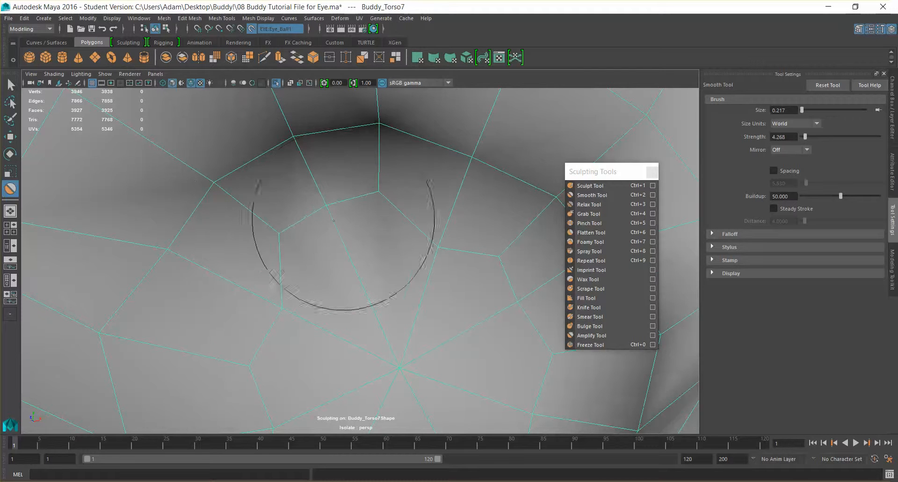
{"action": "right_click_drag", "start_coordinate": [397, 260], "coordinate": [383, 262], "text": "alt"}
{"action": "mouse_move", "coordinate": [383, 262]}
{"action": "left_mouse_down", "text": "alt"}
{"action": "mouse_move", "coordinate": [380, 286]}
{"action": "mouse_move", "coordinate": [354, 280]}
{"action": "mouse_move", "coordinate": [371, 285]}
{"action": "mouse_move", "coordinate": [370, 333]}
{"action": "left_mouse_up", "text": "alt"}
{"action": "scroll", "coordinate": [316, 293], "scroll_direction": "up", "scroll_amount": 2}
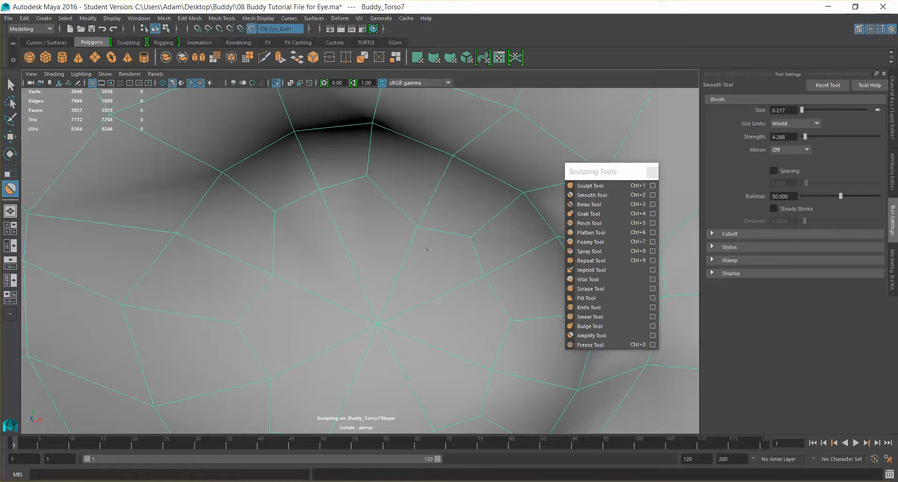
- Smooth the polygons between the socket's central pole and its upper rim with the Smooth Tool
{"action": "left_click_drag", "start_coordinate": [300, 235], "coordinate": [345, 216]}
{"action": "left_click_drag", "start_coordinate": [284, 202], "coordinate": [358, 213]}
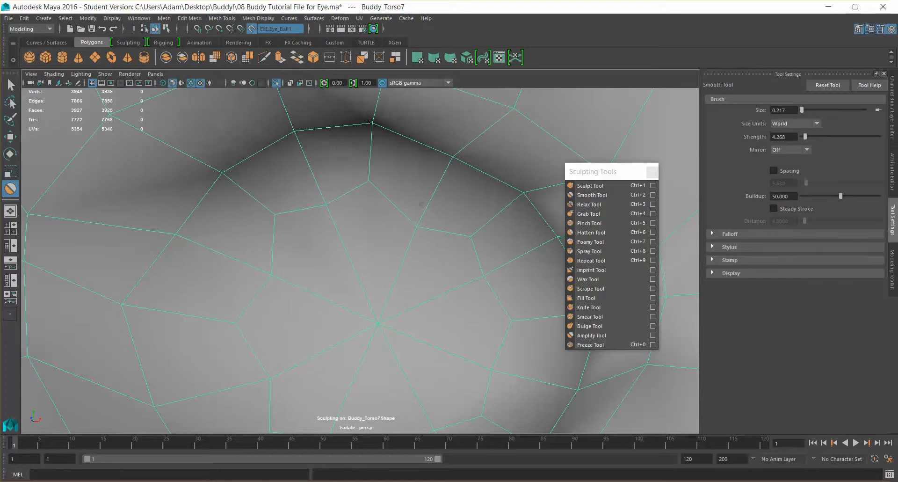
{"action": "scroll", "coordinate": [369, 262], "scroll_direction": "up", "scroll_amount": 3}
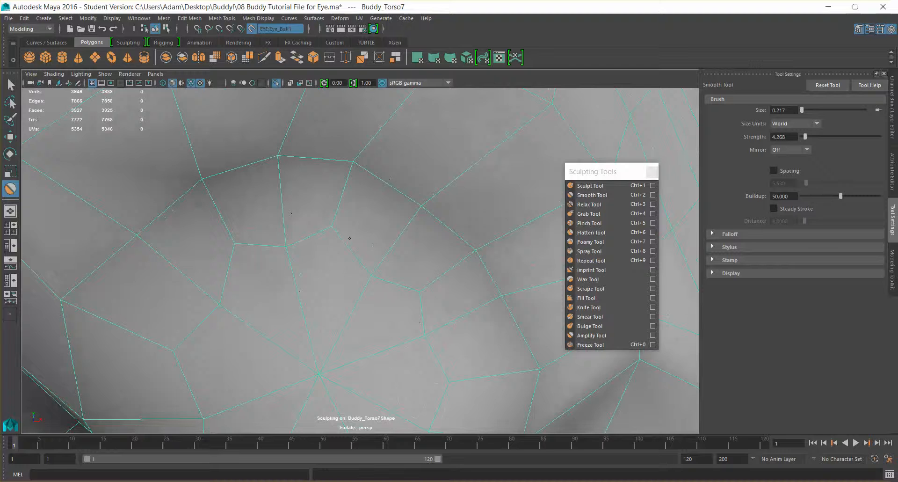
{"action": "scroll", "coordinate": [331, 262], "scroll_direction": "down", "scroll_amount": 2}
{"action": "mouse_move", "coordinate": [373, 276]}
{"action": "left_mouse_down", "text": "alt"}
{"action": "mouse_move", "coordinate": [357, 321]}
{"action": "mouse_move", "coordinate": [355, 263]}
{"action": "mouse_move", "coordinate": [332, 286]}
{"action": "mouse_move", "coordinate": [372, 290]}
{"action": "mouse_move", "coordinate": [339, 295]}
{"action": "mouse_move", "coordinate": [321, 333]}
{"action": "left_mouse_up", "text": "alt"}
{"action": "scroll", "coordinate": [303, 273], "scroll_direction": "down", "scroll_amount": 5}
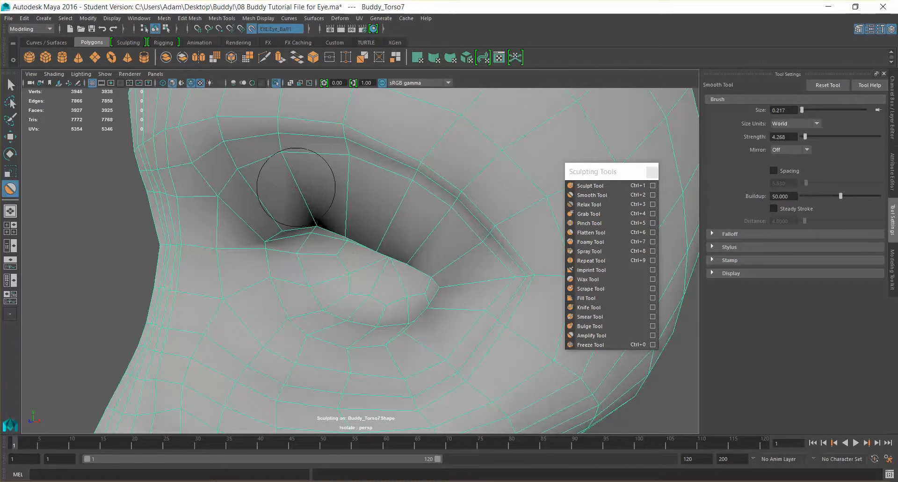
- Leave the Smooth Tool and insert an edge loop around the inner wall of the eye socket
{"action": "key", "text": "q"}
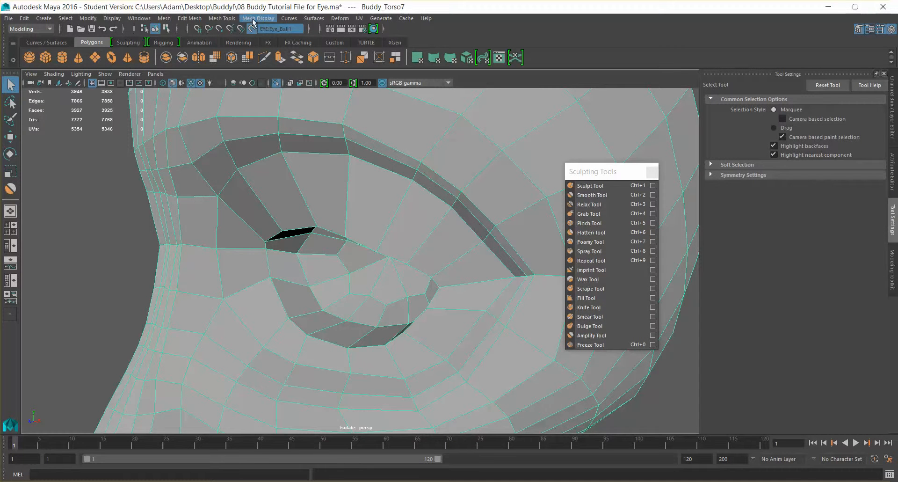
{"action": "left_click", "coordinate": [190, 18]}
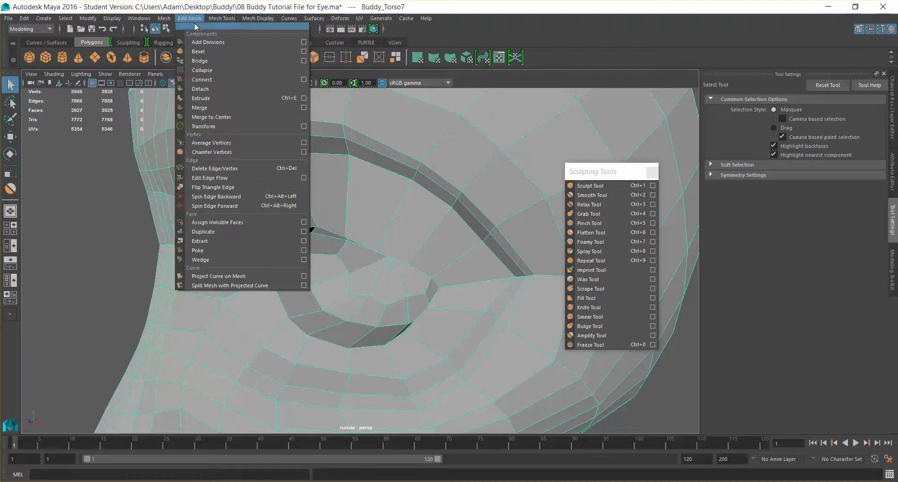
{"action": "mouse_move", "coordinate": [160, 17]}
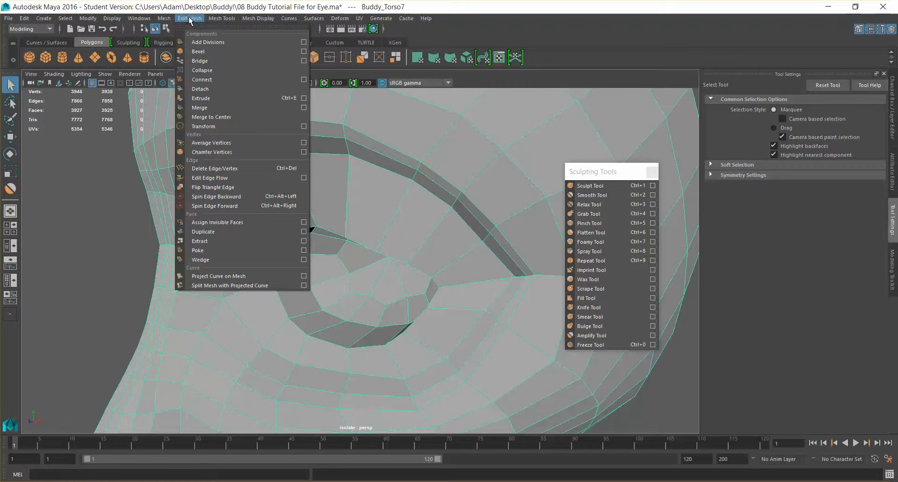
{"action": "mouse_move", "coordinate": [260, 20]}
{"action": "mouse_move", "coordinate": [222, 18]}
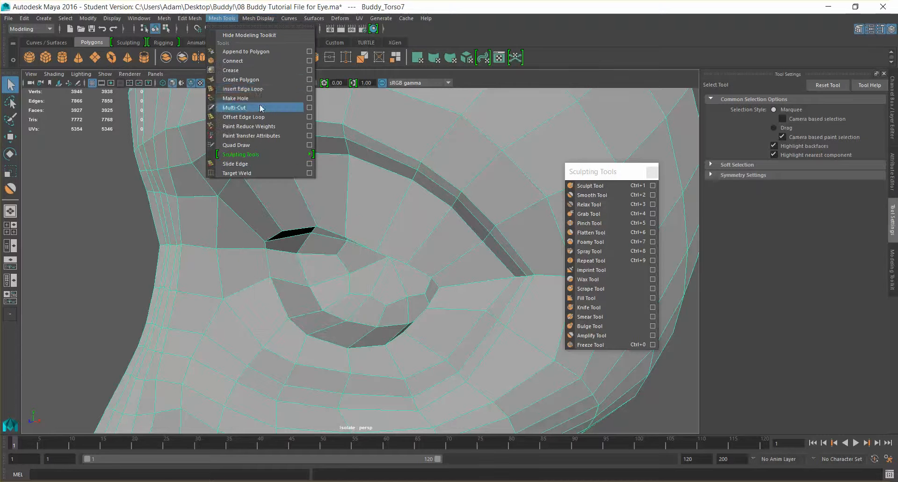
{"action": "left_click", "coordinate": [262, 88]}
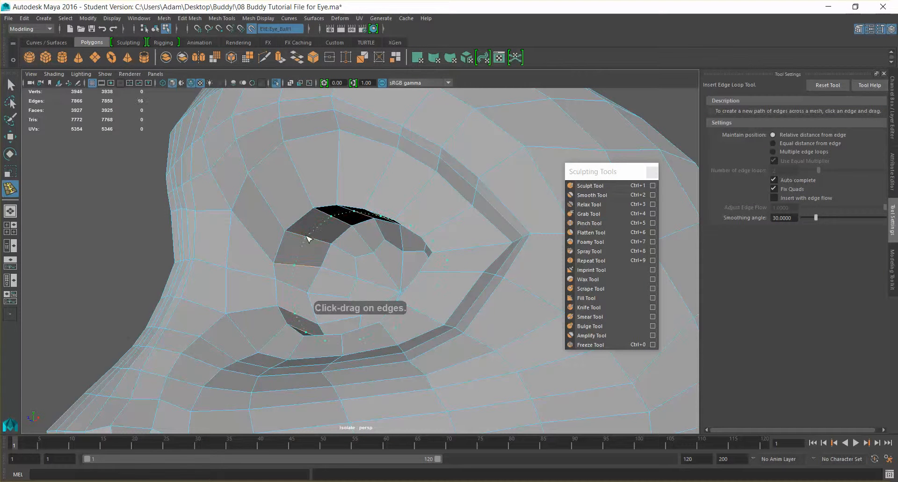
{"action": "left_click", "coordinate": [331, 253]}
- Try to scale the new edge loop inside the socket
{"action": "key", "text": "e"}
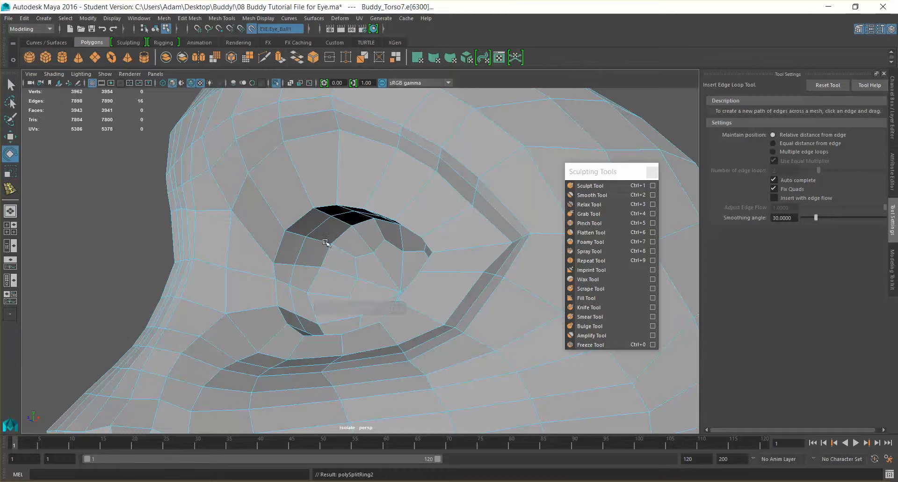
{"action": "key", "text": "w"}
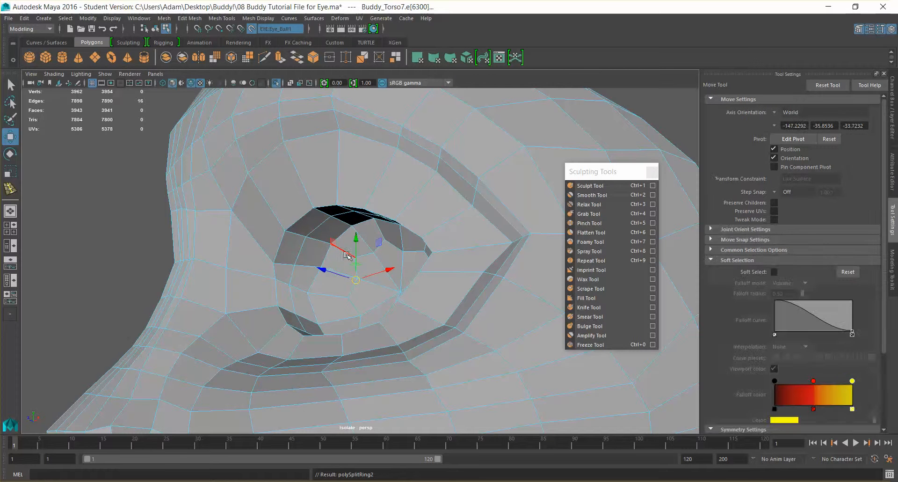
{"action": "key", "text": "r"}
{"action": "left_click_drag", "start_coordinate": [356, 278], "coordinate": [331, 280]}
{"action": "key", "text": "ctrl+z"}
- Turn off the eyeball live surface and adjust the depth of the new socket edge loop
{"action": "left_click_drag", "start_coordinate": [390, 319], "coordinate": [412, 332], "text": "alt"}
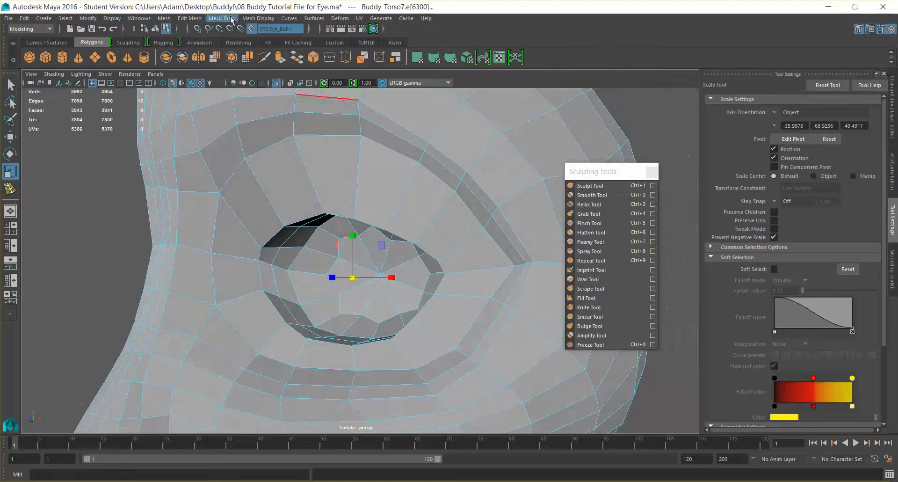
{"action": "left_click", "coordinate": [251, 29]}
{"action": "left_click_drag", "start_coordinate": [477, 209], "coordinate": [397, 284], "text": "alt"}
{"action": "key", "text": "w"}
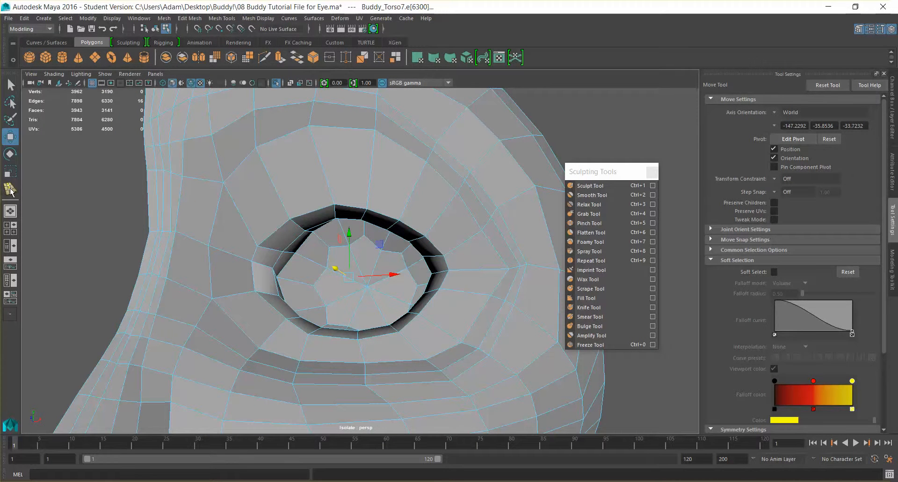
- Insert an edge loop midway across the eyelids around the eye opening and pull it outward to round the lids
{"action": "left_click", "coordinate": [10, 190]}
{"action": "left_click_drag", "start_coordinate": [297, 235], "coordinate": [322, 197], "text": "alt"}
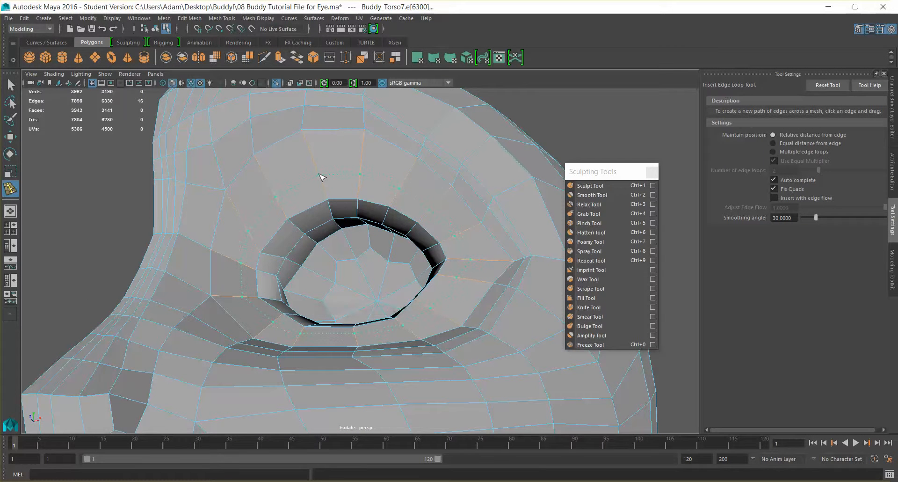
{"action": "left_click_drag", "start_coordinate": [332, 180], "coordinate": [333, 180]}
{"action": "left_click_drag", "start_coordinate": [447, 205], "coordinate": [403, 234], "text": "alt"}
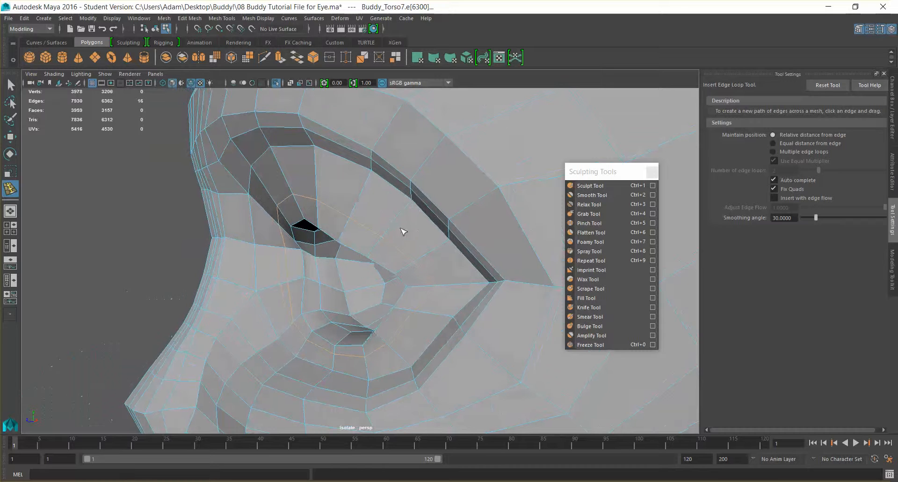
{"action": "key", "text": "w"}
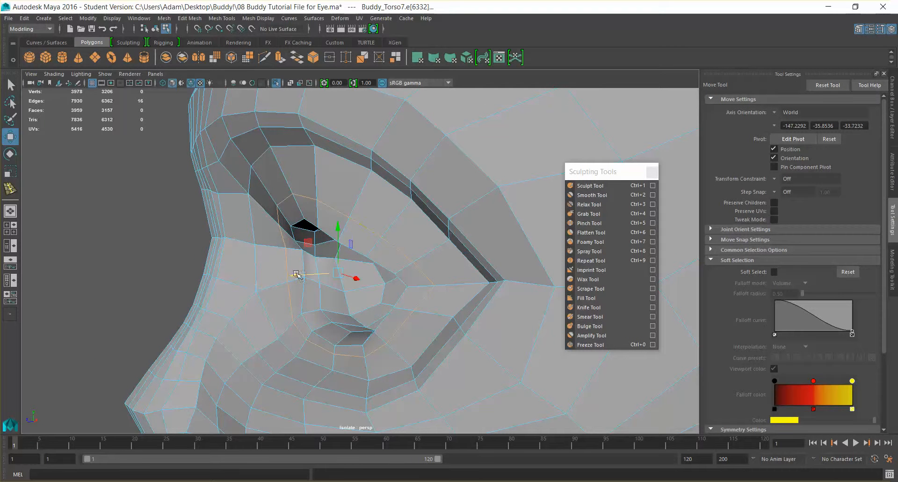
{"action": "left_click_drag", "start_coordinate": [293, 274], "coordinate": [392, 263]}
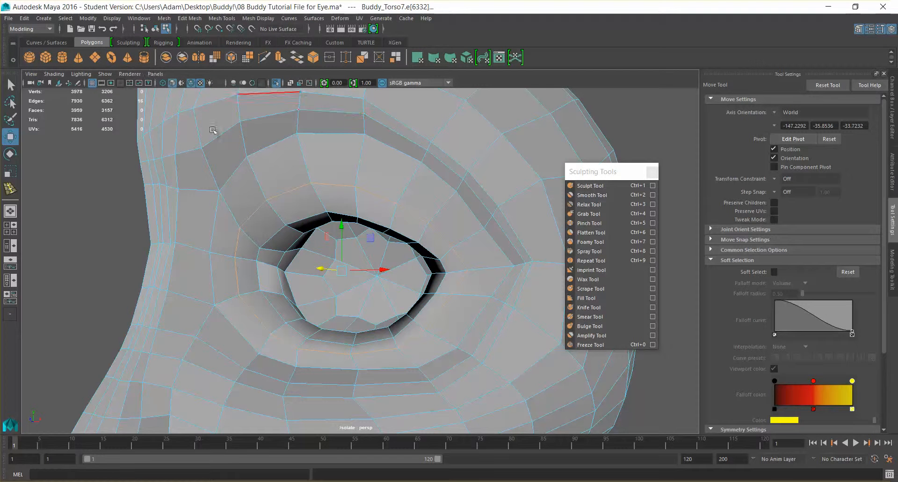
- End the isolated display of the head mesh to bring back the eyeball and reference images
{"action": "left_click", "coordinate": [105, 74]}
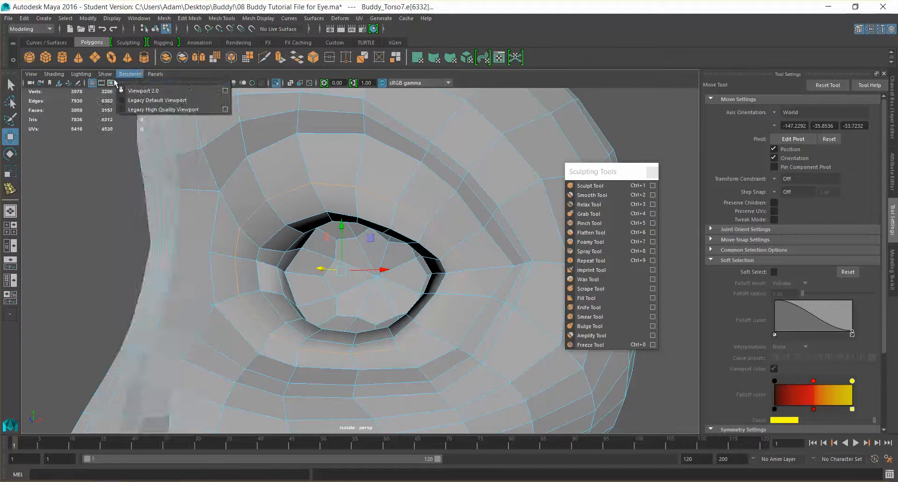
{"action": "mouse_move", "coordinate": [125, 92]}
{"action": "left_click", "coordinate": [222, 99]}
{"action": "scroll", "coordinate": [445, 238], "scroll_direction": "down", "scroll_amount": 4}
{"action": "mouse_move", "coordinate": [446, 240]}
{"action": "left_mouse_down", "text": "alt"}
{"action": "mouse_move", "coordinate": [403, 269]}
{"action": "mouse_move", "coordinate": [326, 266]}
{"action": "left_mouse_up", "text": "alt"}
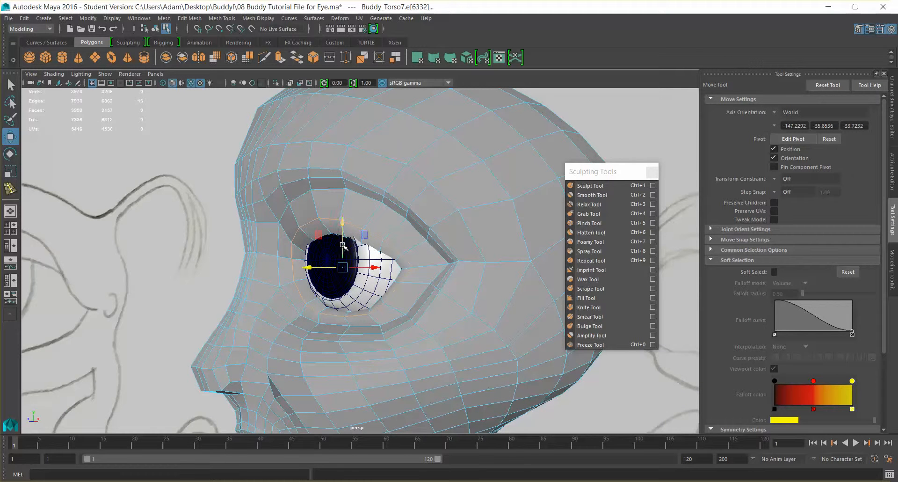
- Shift the eyelid edge loop along the depth axis to shape the lids over the eyeball
{"action": "key", "text": "r"}
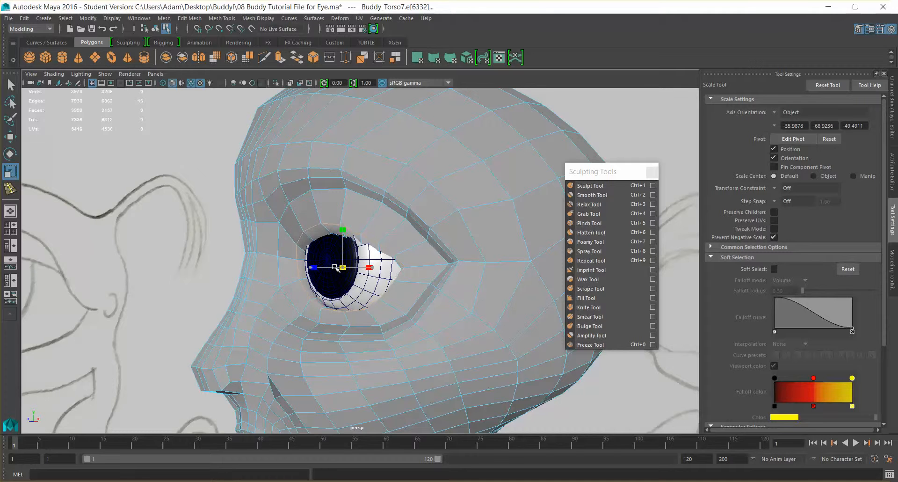
{"action": "left_click_drag", "start_coordinate": [366, 275], "coordinate": [341, 292], "text": "alt"}
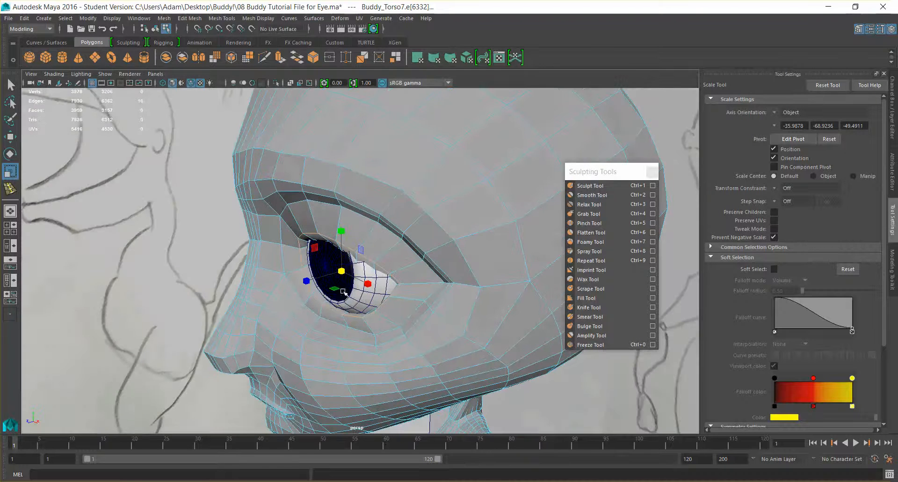
{"action": "key", "text": "w"}
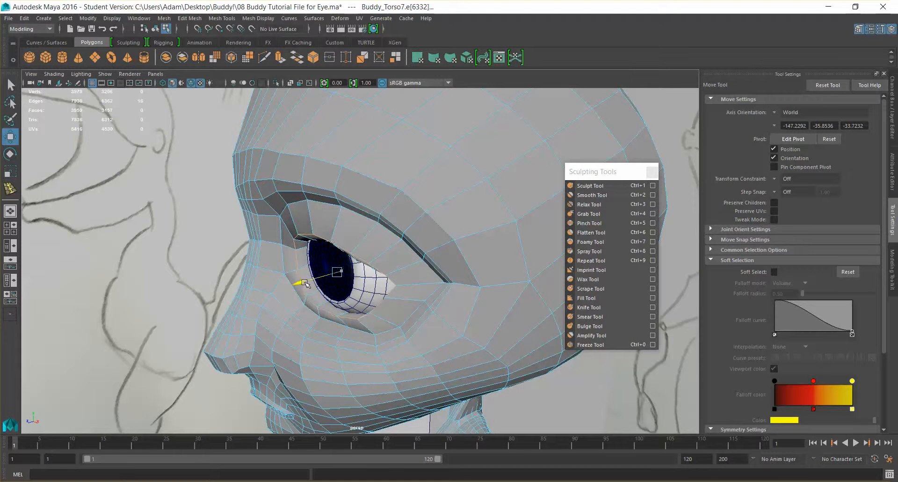
{"action": "left_click_drag", "start_coordinate": [307, 284], "coordinate": [273, 171], "text": "alt"}
{"action": "left_click_drag", "start_coordinate": [400, 166], "coordinate": [307, 6], "text": "alt"}
- Insert another edge loop around the eyelids, between the eye opening and the outer lid crease
{"action": "left_click", "coordinate": [222, 18]}
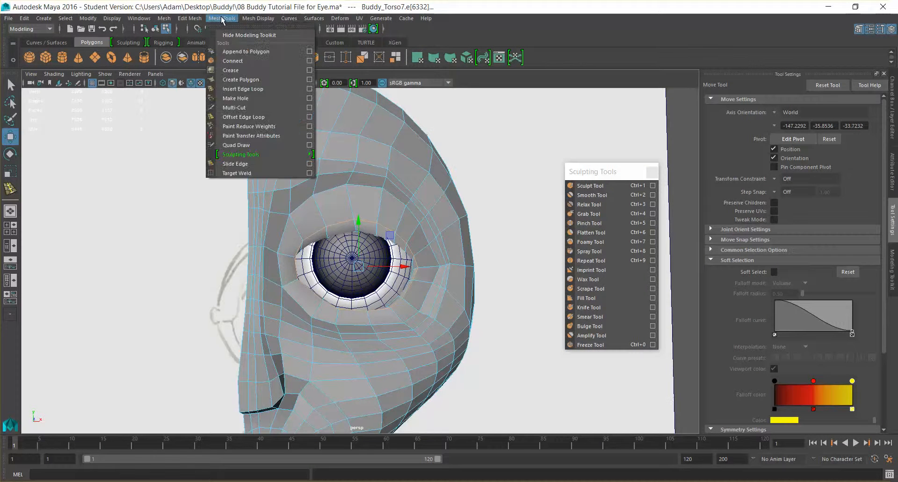
{"action": "mouse_move", "coordinate": [265, 20]}
{"action": "mouse_move", "coordinate": [222, 19]}
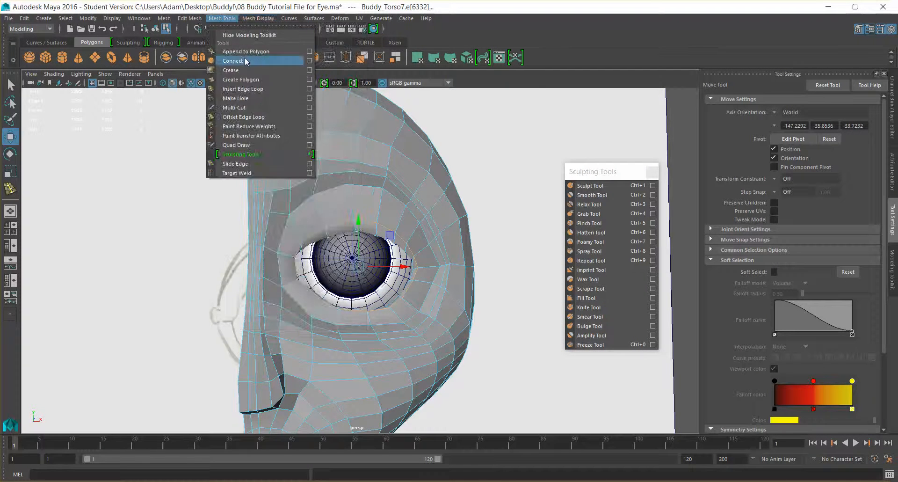
{"action": "mouse_move", "coordinate": [164, 18]}
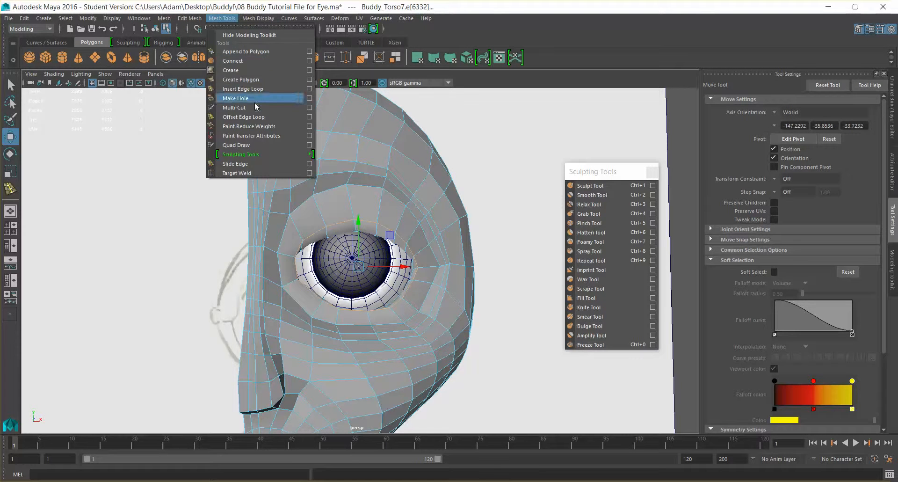
{"action": "left_click", "coordinate": [254, 90]}
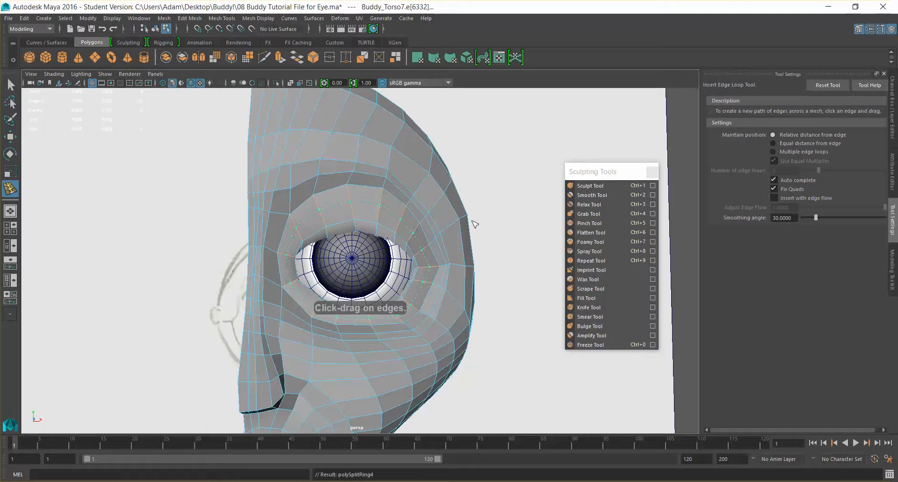
{"action": "left_click_drag", "start_coordinate": [476, 223], "coordinate": [112, 159], "text": "alt"}
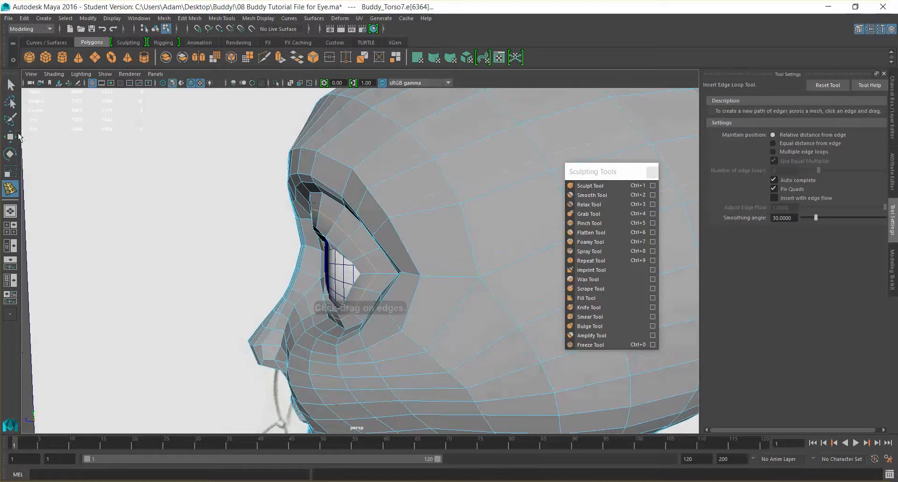
- Move the added eyelid loop and a neighbouring loop along the depth axis to give the lids a rounder profile
{"action": "key", "text": "q"}
{"action": "left_click_drag", "start_coordinate": [312, 207], "coordinate": [377, 241], "text": "alt"}
{"action": "key", "text": "w"}
{"action": "left_click_drag", "start_coordinate": [323, 290], "coordinate": [316, 270]}
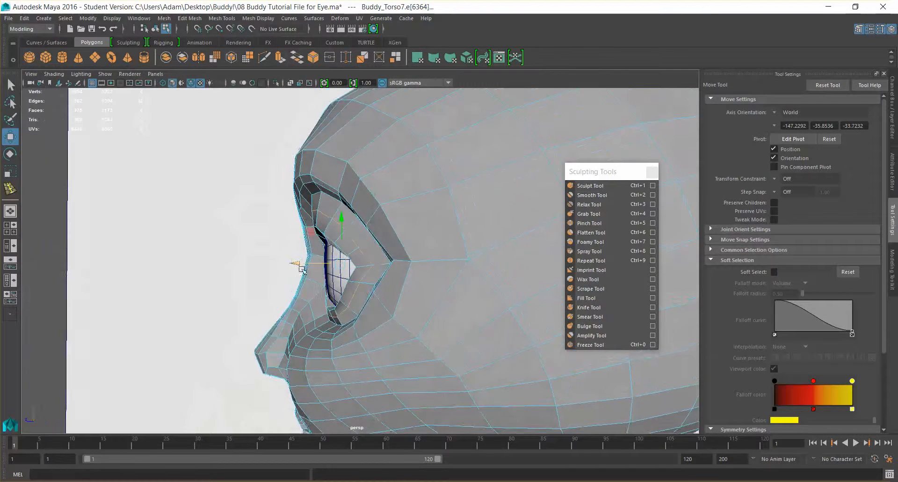
{"action": "left_click_drag", "start_coordinate": [360, 275], "coordinate": [474, 278], "text": "alt"}
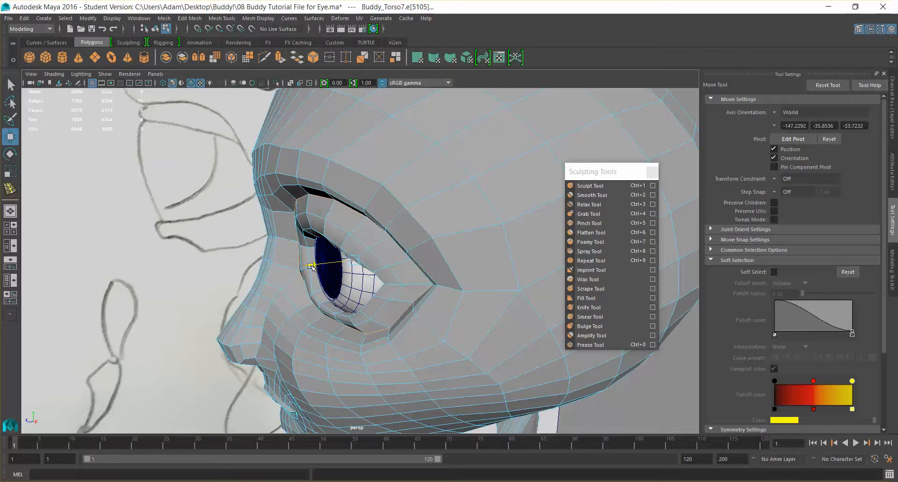
{"action": "left_click_drag", "start_coordinate": [363, 280], "coordinate": [322, 271], "text": "alt"}
- Return to object mode, turn off the wireframe on shaded display, and show the head mesh in smooth preview
{"action": "scroll", "coordinate": [386, 263], "scroll_direction": "down", "scroll_amount": 4}
{"action": "left_click_drag", "start_coordinate": [388, 263], "coordinate": [474, 265], "text": "alt"}
{"action": "right_click_drag", "start_coordinate": [407, 227], "coordinate": [436, 211]}
{"action": "scroll", "coordinate": [436, 214], "scroll_direction": "down", "scroll_amount": 4}
{"action": "left_click_drag", "start_coordinate": [456, 234], "coordinate": [400, 266], "text": "alt"}
{"action": "scroll", "coordinate": [400, 266], "scroll_direction": "up", "scroll_amount": 2}
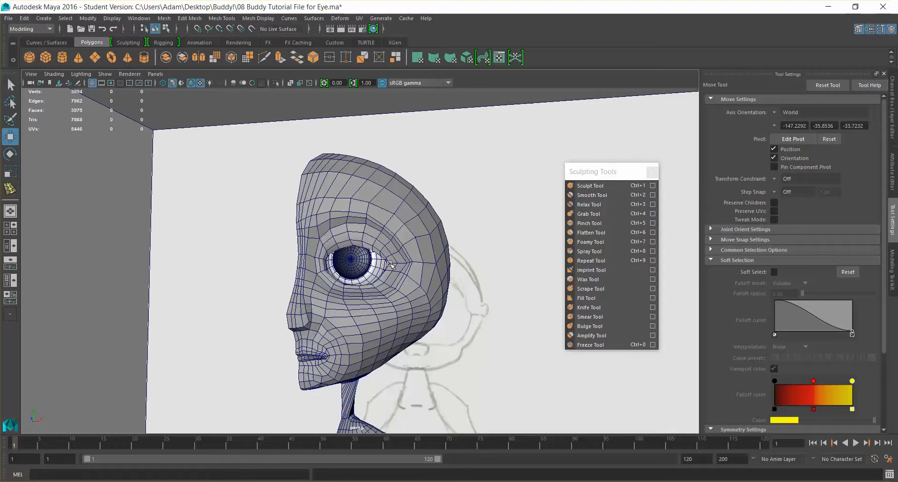
{"action": "left_click_drag", "start_coordinate": [345, 256], "coordinate": [330, 230], "text": "alt"}
{"action": "left_click", "coordinate": [191, 82]}
{"action": "scroll", "coordinate": [411, 255], "scroll_direction": "down", "scroll_amount": 4}
{"action": "left_click_drag", "start_coordinate": [397, 257], "coordinate": [411, 260], "text": "alt"}
{"action": "left_click", "coordinate": [411, 261]}
{"action": "key", "text": "3"}
{"action": "scroll", "coordinate": [405, 265], "scroll_direction": "down", "scroll_amount": 3}
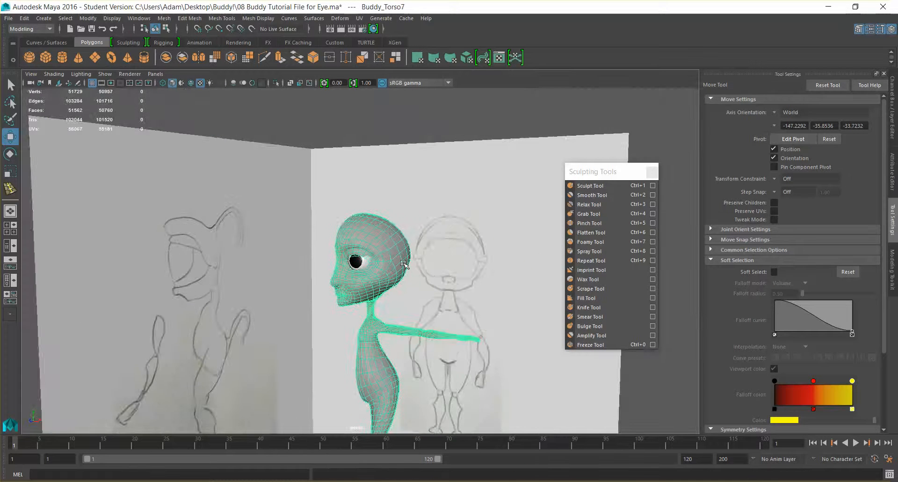
- Examine the smoothed head, eyelids and eyeball fit from several angles without the wireframe
{"action": "left_click", "coordinate": [382, 136]}
{"action": "left_click_drag", "start_coordinate": [391, 166], "coordinate": [369, 237], "text": "alt"}
{"action": "scroll", "coordinate": [369, 237], "scroll_direction": "up", "scroll_amount": 6}
{"action": "left_click_drag", "start_coordinate": [411, 261], "coordinate": [377, 275], "text": "alt"}
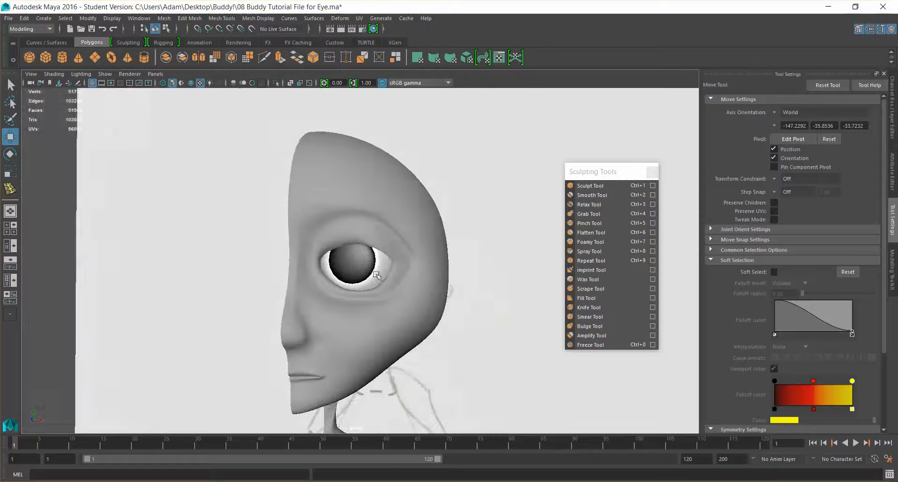
{"action": "left_click", "coordinate": [363, 240]}
{"action": "left_click_drag", "start_coordinate": [428, 255], "coordinate": [429, 219], "text": "alt"}
{"action": "left_click", "coordinate": [337, 135]}
{"action": "scroll", "coordinate": [336, 136], "scroll_direction": "down", "scroll_amount": 4}
{"action": "left_click_drag", "start_coordinate": [457, 282], "coordinate": [435, 276], "text": "alt"}
{"action": "middle_click_drag", "start_coordinate": [435, 276], "coordinate": [399, 241], "text": "alt"}
{"action": "left_click_drag", "start_coordinate": [399, 241], "coordinate": [349, 187], "text": "alt"}
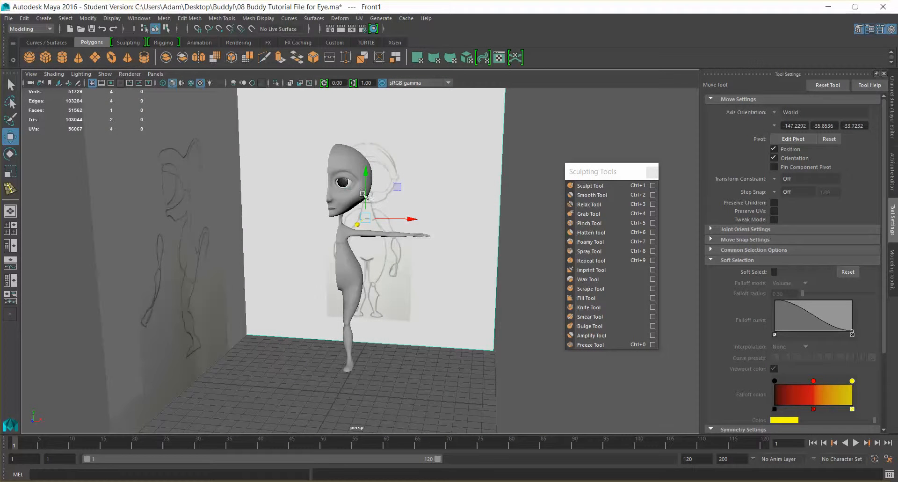
- Select the eyeball and switch the viewport to the orthographic front view, framed on the head
{"action": "left_click", "coordinate": [346, 183]}
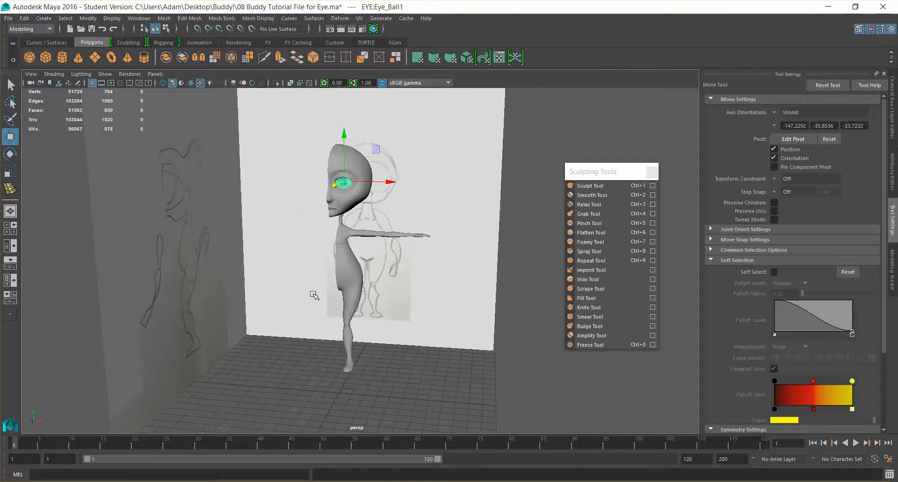
{"action": "left_click", "coordinate": [157, 74]}
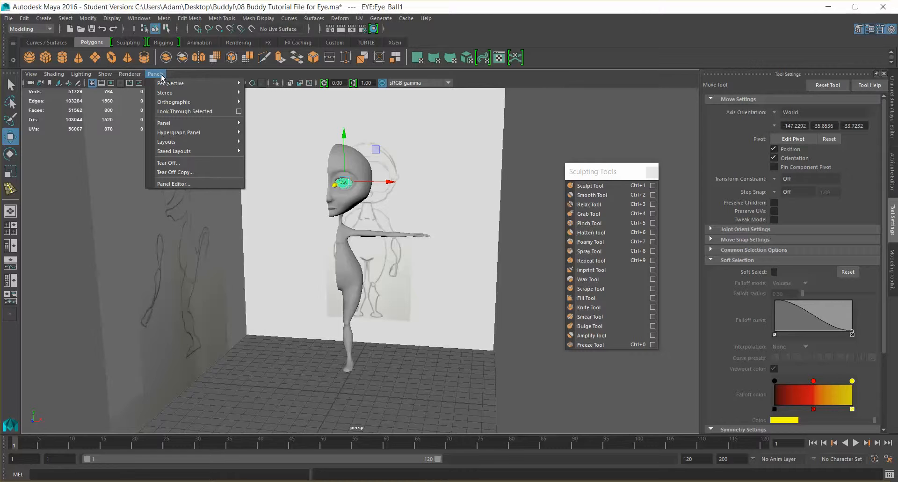
{"action": "mouse_move", "coordinate": [204, 102]}
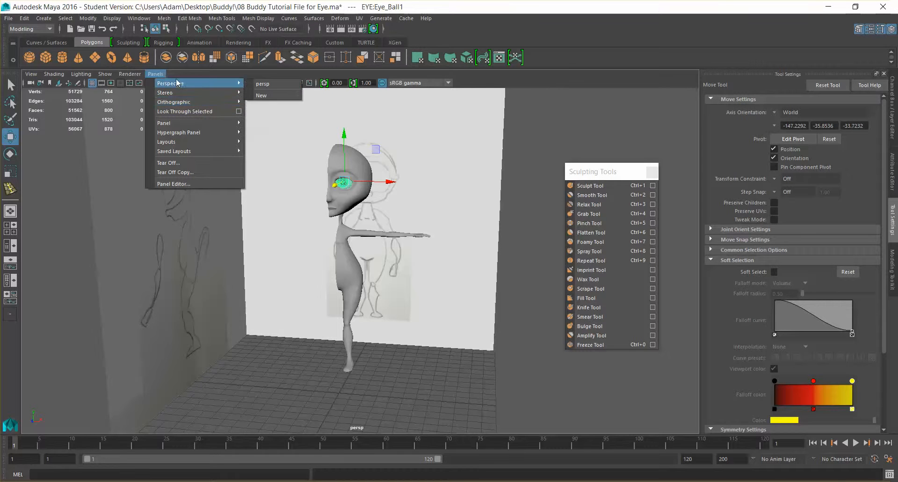
{"action": "mouse_move", "coordinate": [181, 89]}
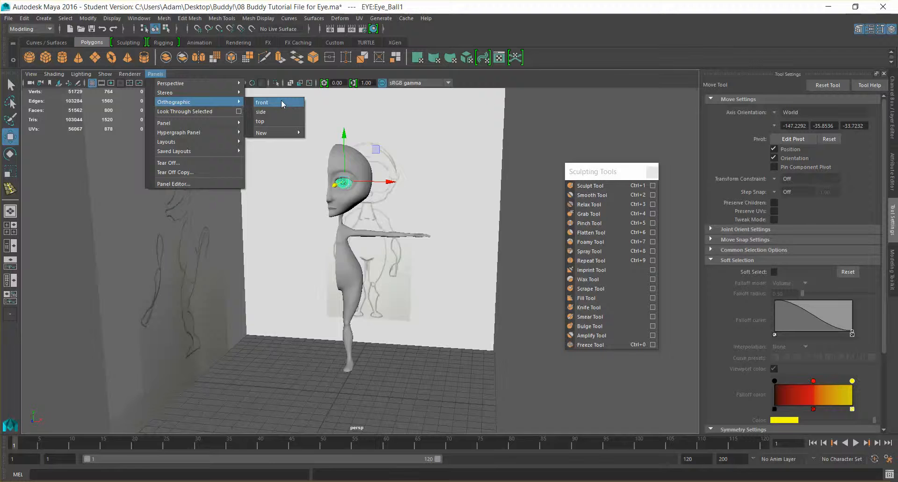
{"action": "left_click", "coordinate": [277, 102]}
{"action": "scroll", "coordinate": [383, 166], "scroll_direction": "up", "scroll_amount": 5}
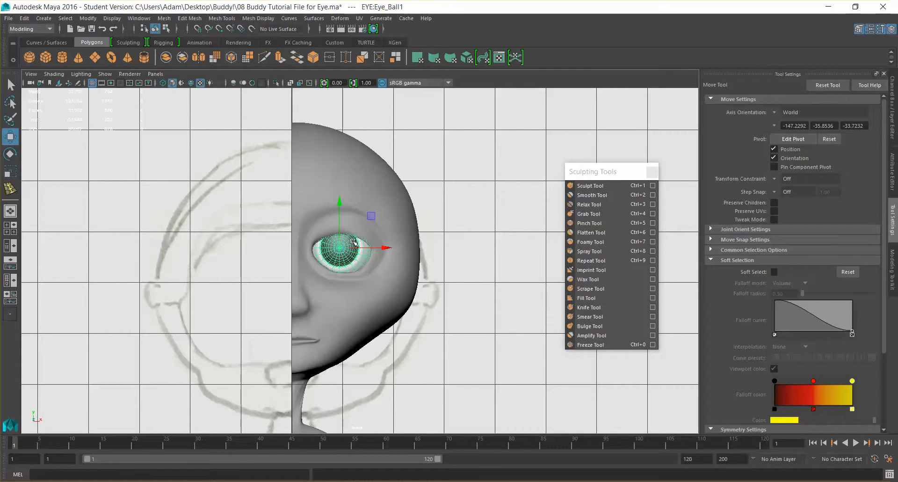
- Move the eyeball's pivot horizontally to the character's centre line, snapped to the grid, and finish pivot editing
{"action": "key", "text": "d"}
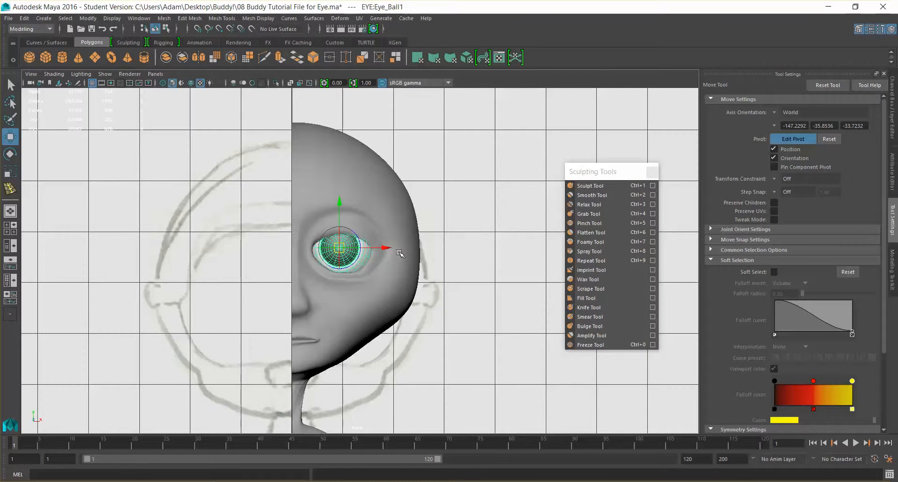
{"action": "left_click", "coordinate": [199, 30]}
{"action": "left_click_drag", "start_coordinate": [388, 248], "coordinate": [301, 244]}
{"action": "key", "text": "x"}
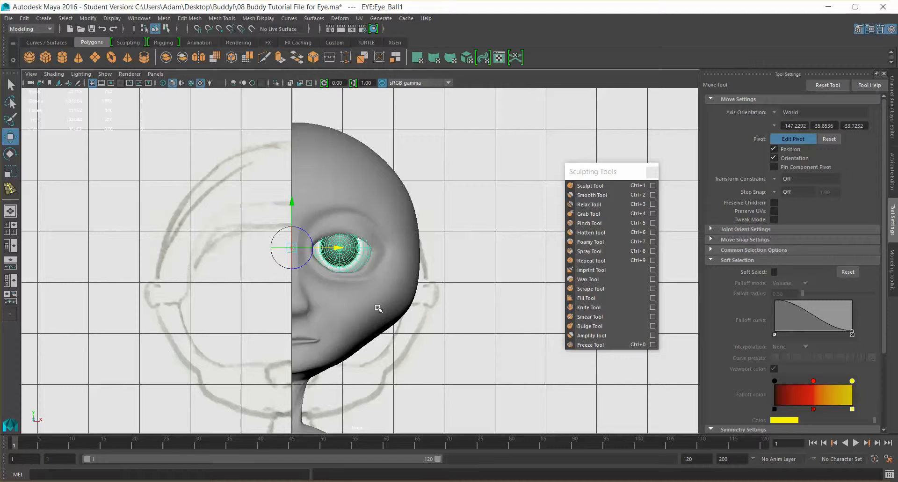
{"action": "key", "text": "Insert"}
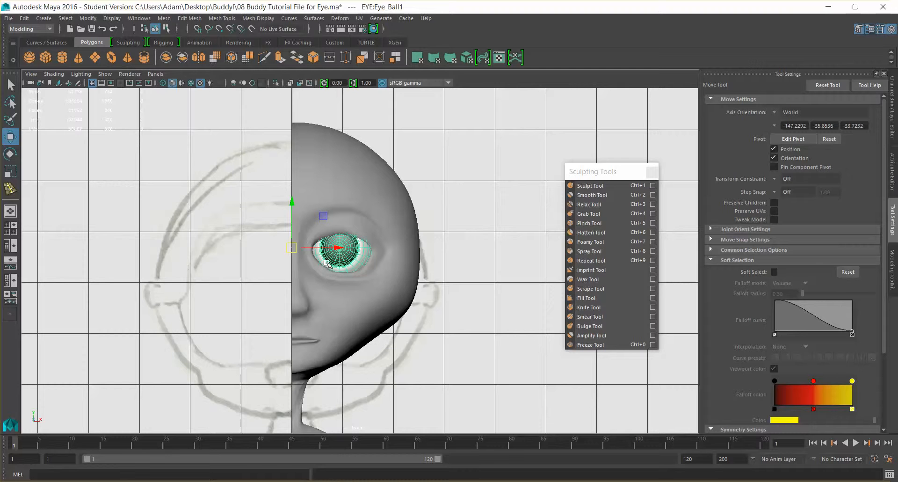
{"action": "middle_click_drag", "start_coordinate": [387, 283], "coordinate": [441, 163], "text": "alt"}
{"action": "scroll", "coordinate": [454, 174], "scroll_direction": "down", "scroll_amount": 5}
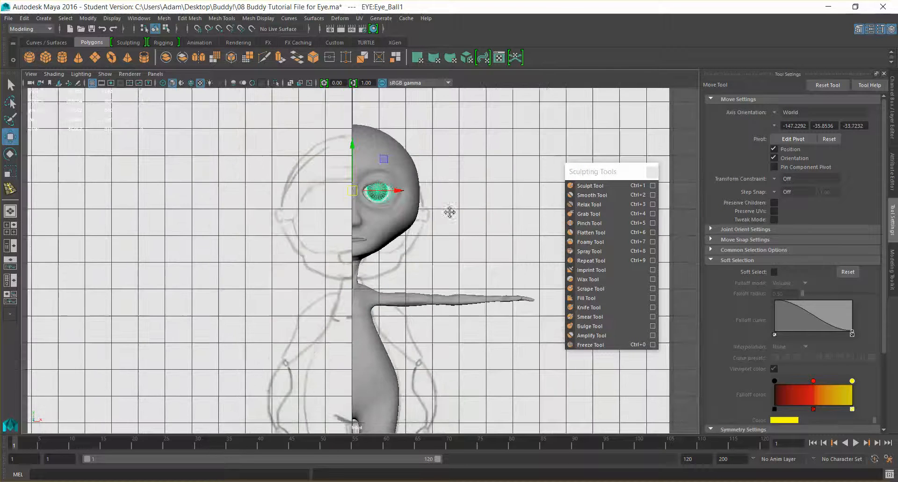
{"action": "middle_click_drag", "start_coordinate": [449, 212], "coordinate": [437, 187], "text": "alt"}
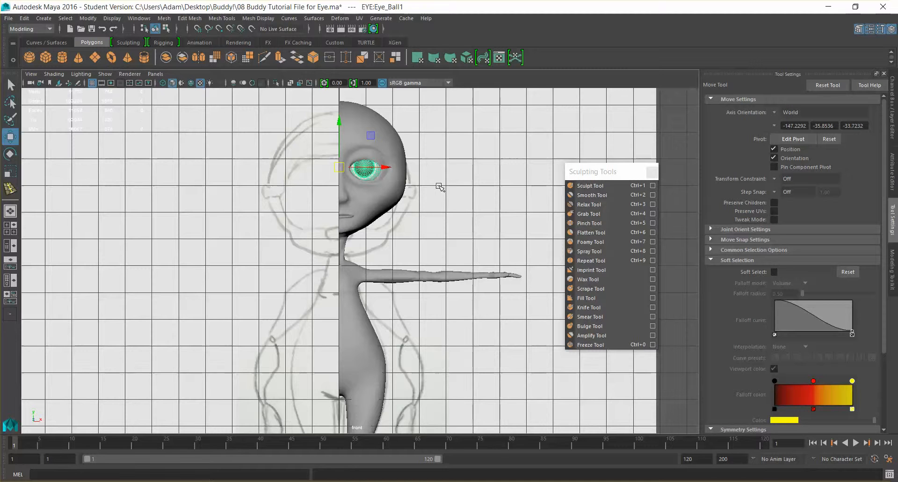